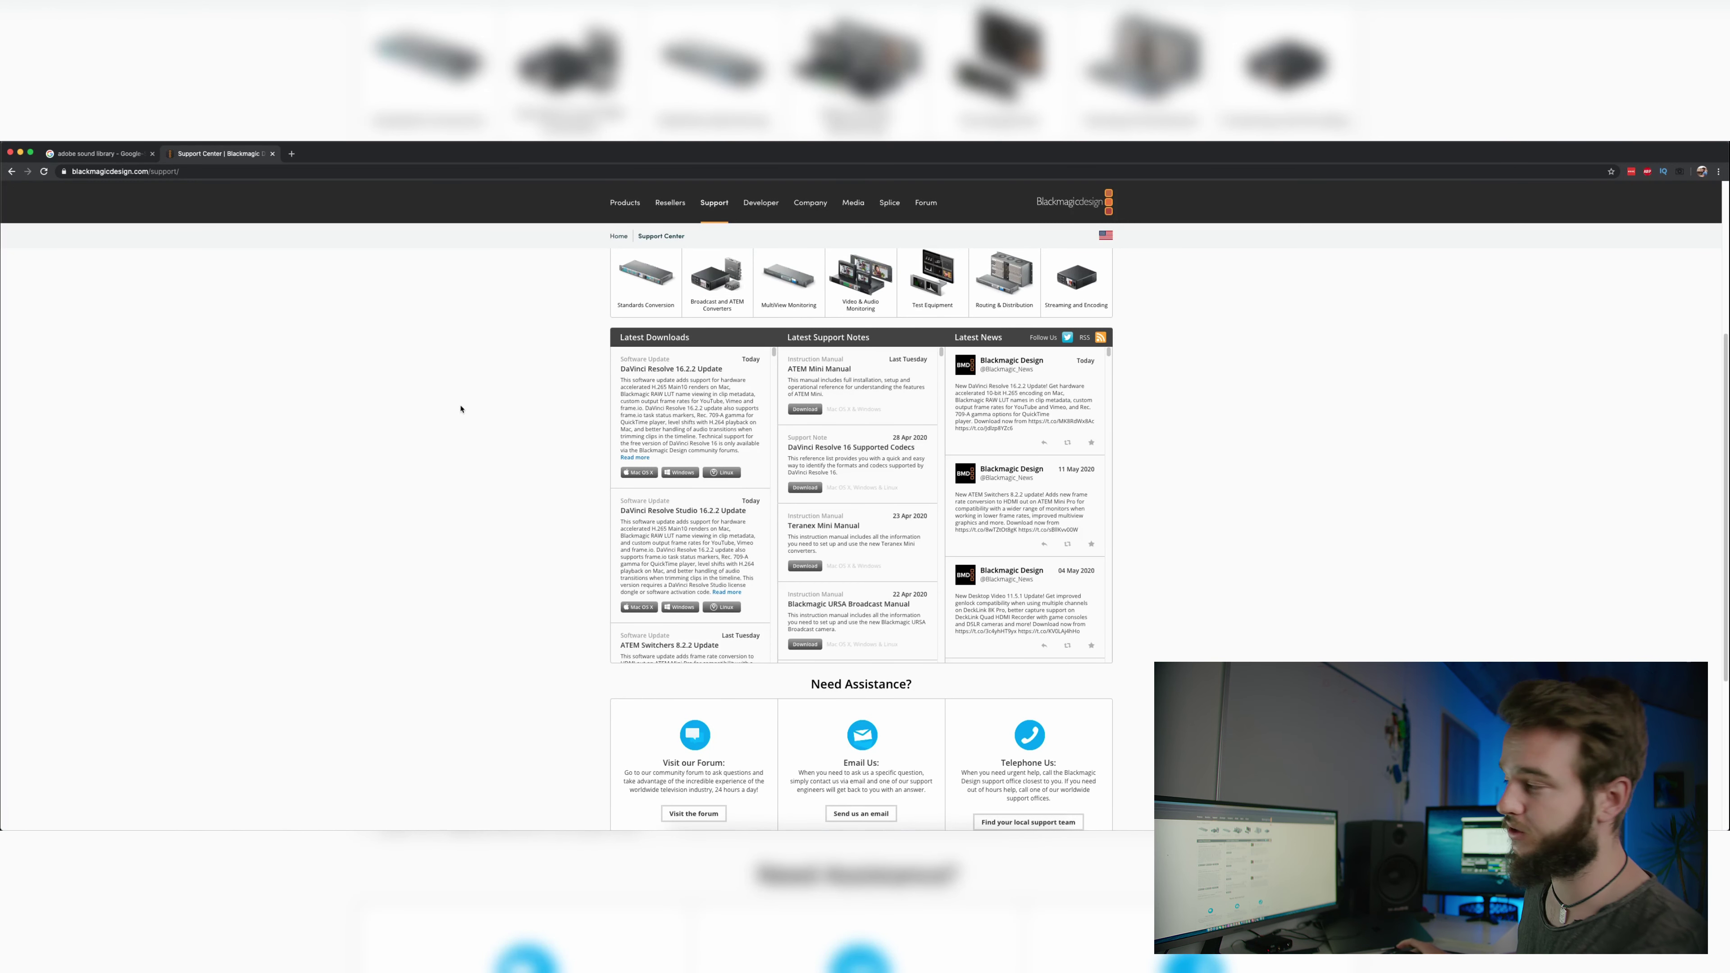
# - Find Blackmagic Fairlight Sound Library 1.0 in Latest Downloads, then return to DaVinci Resolve
pyautogui.scroll(-3, 711, 428)
pyautogui.scroll(-3, 711, 428)
pyautogui.scroll(-3, 711, 428)
pyautogui.scroll(-5, 711, 428)
pyautogui.scroll(-5, 731, 483)
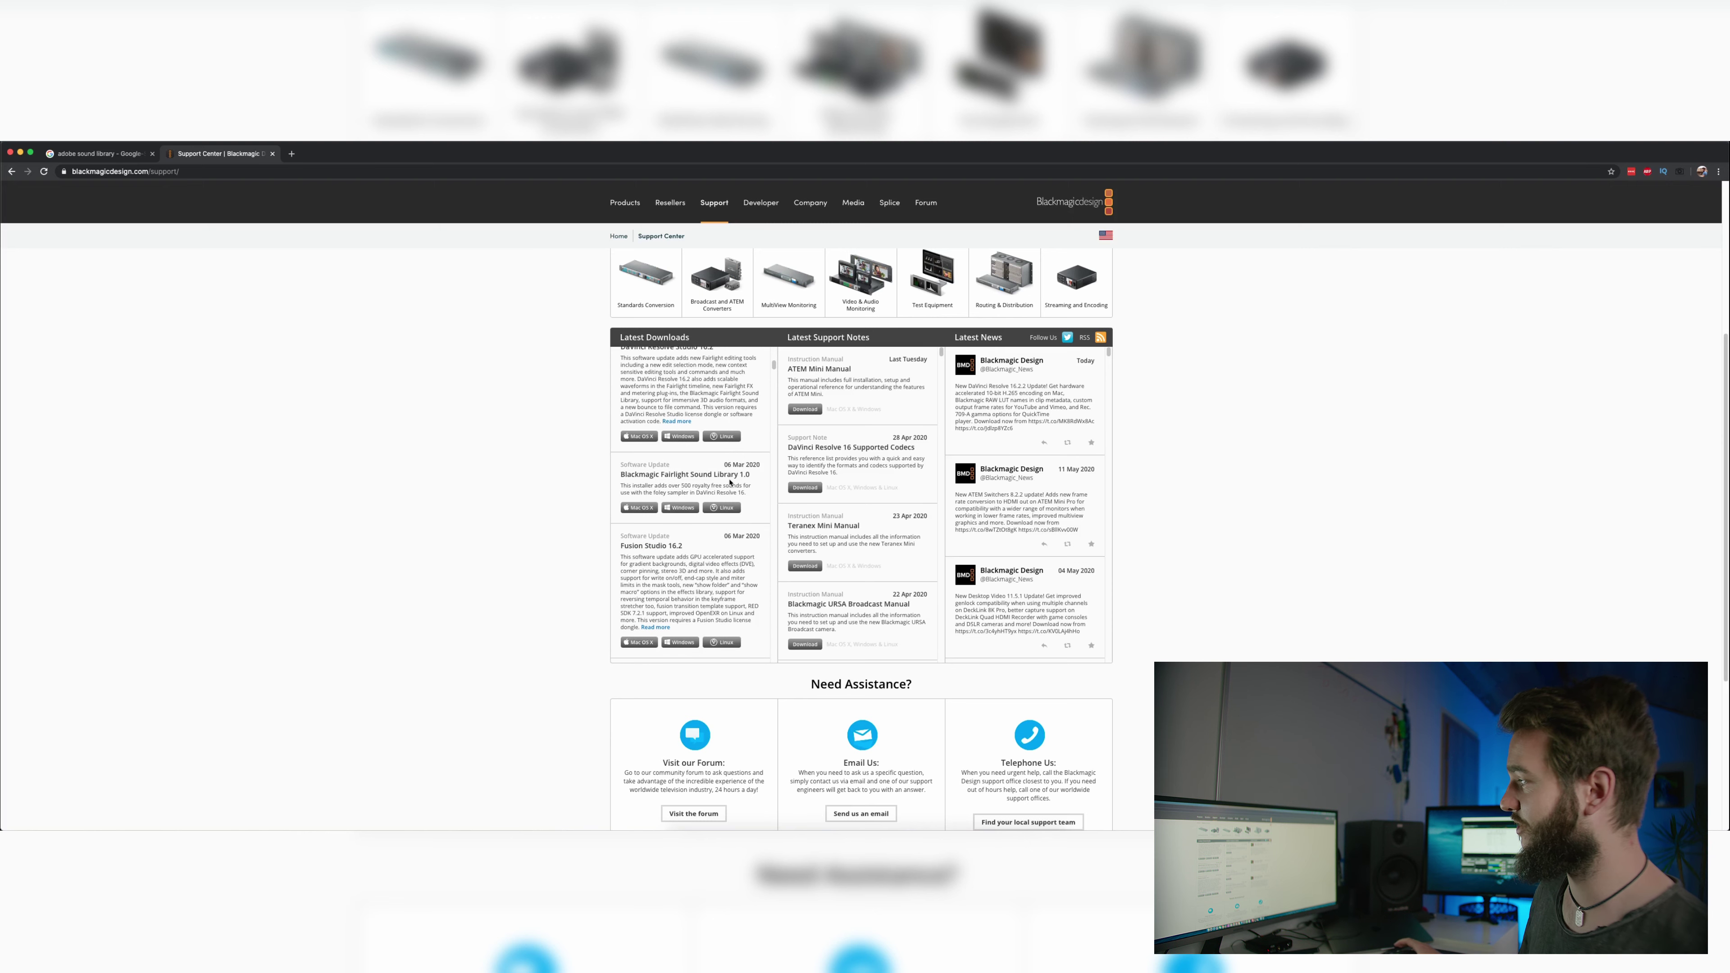
pyautogui.moveTo(624, 474); pyautogui.dragTo(748, 475)
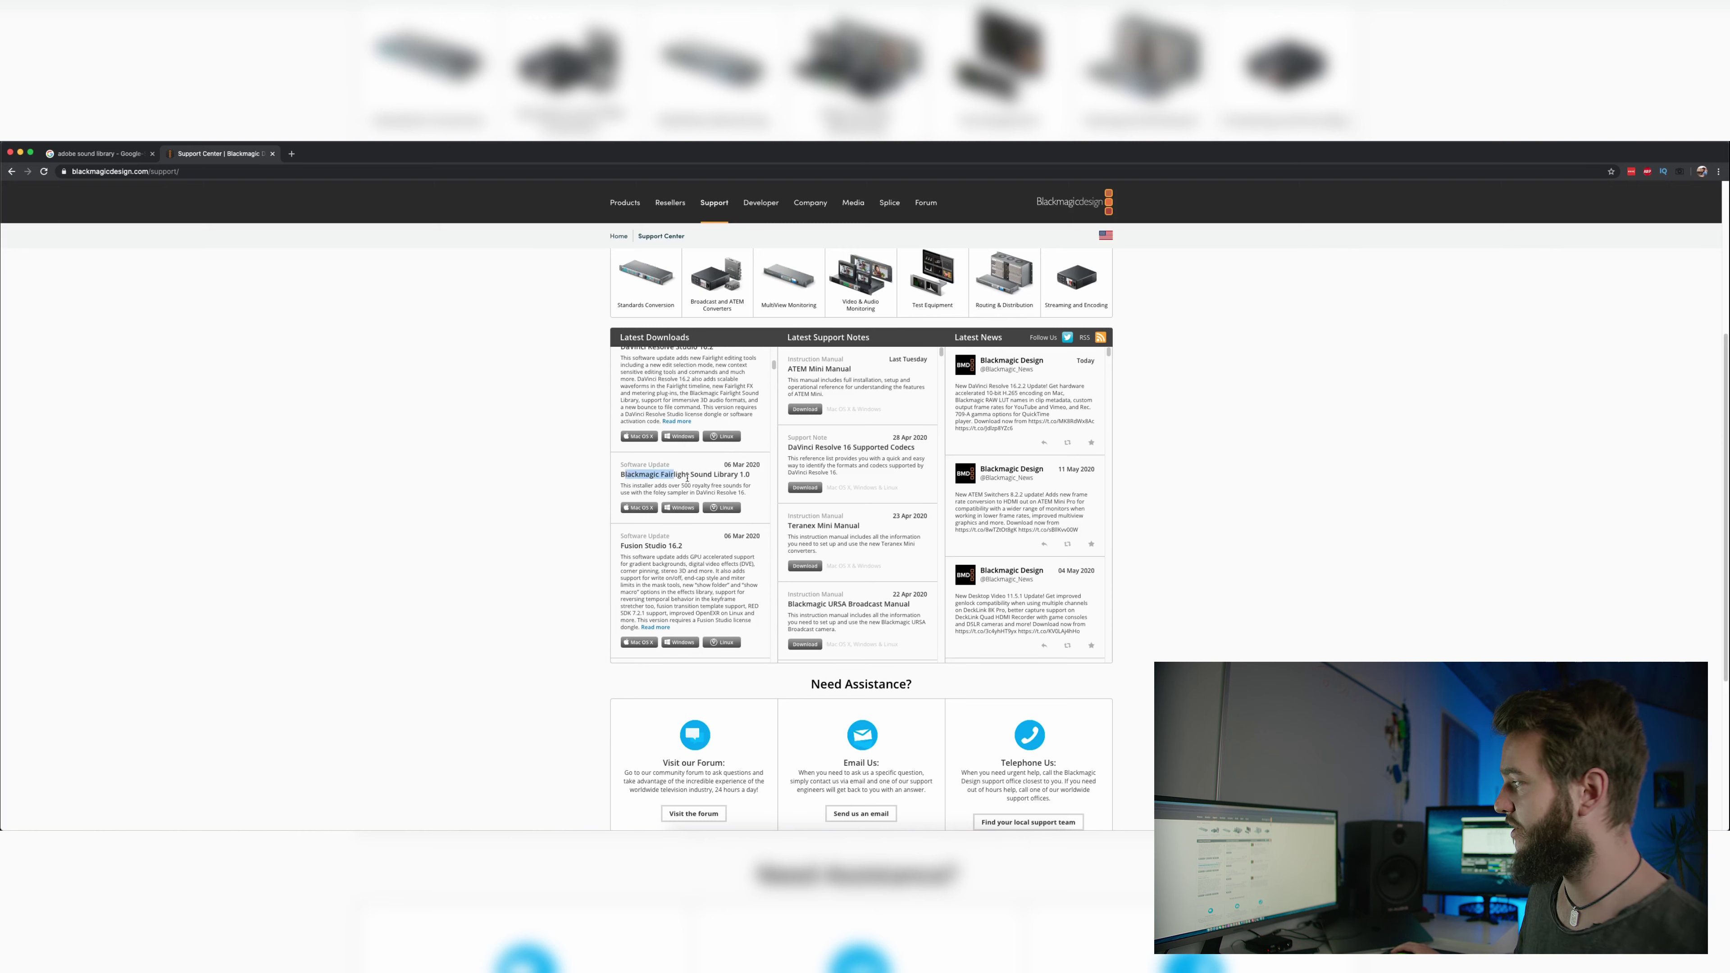
pyautogui.click(732, 488)
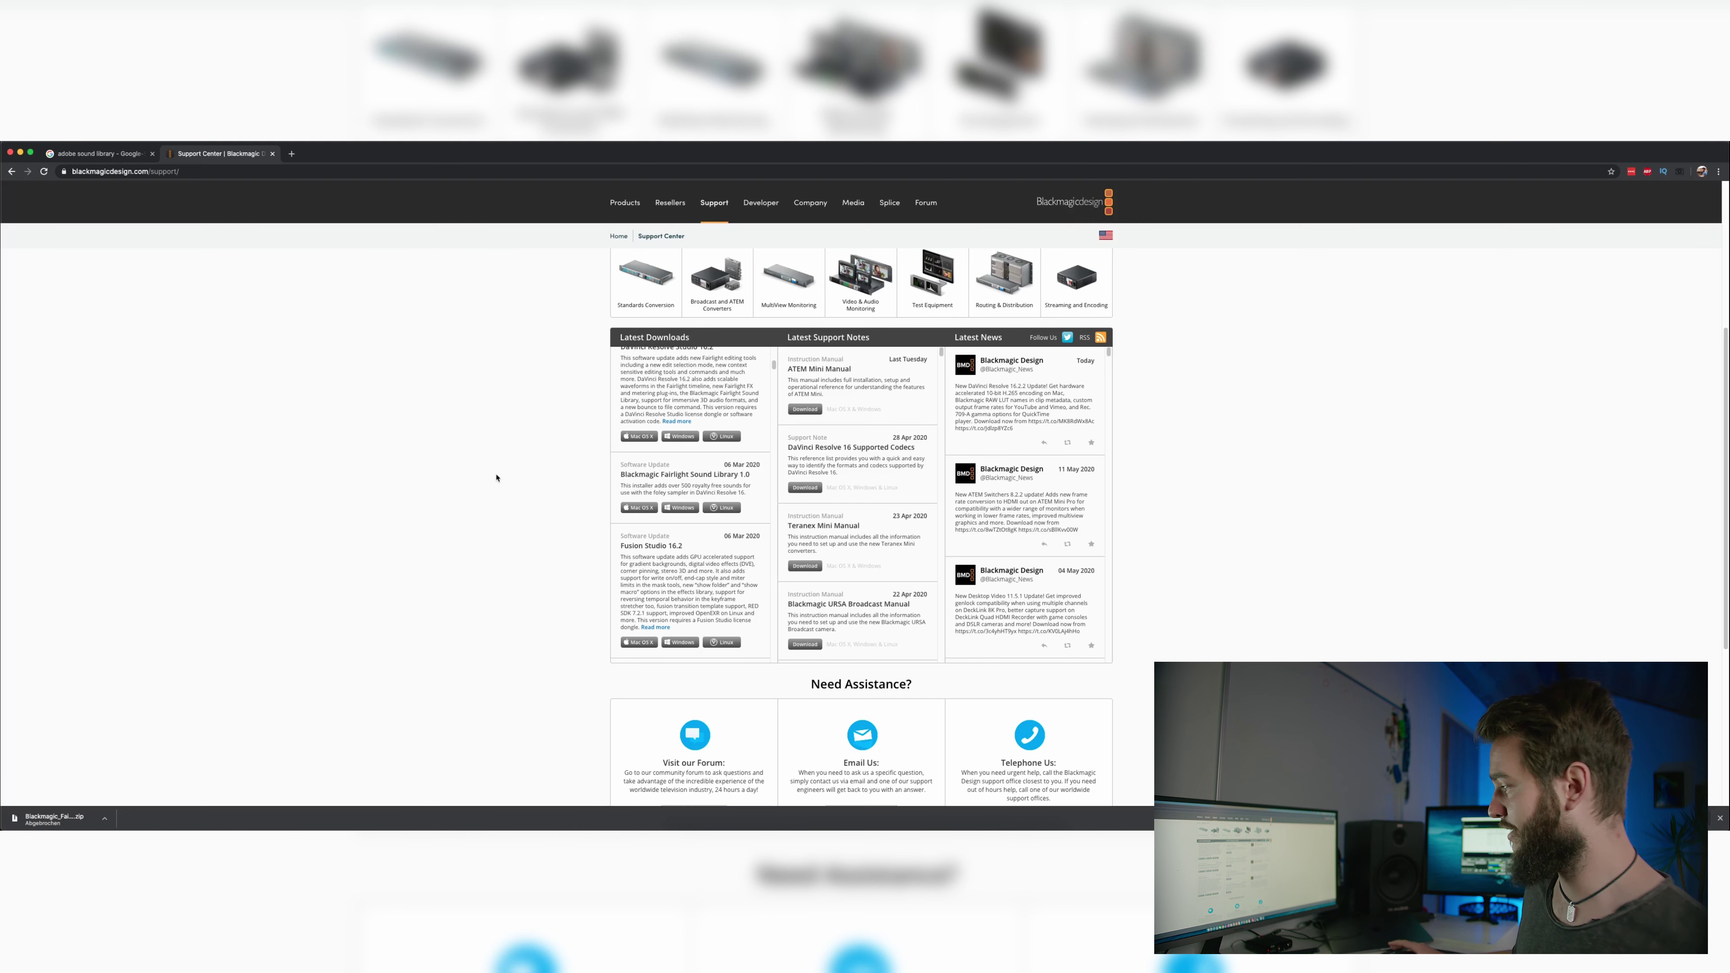
pyautogui.click(781, 827)
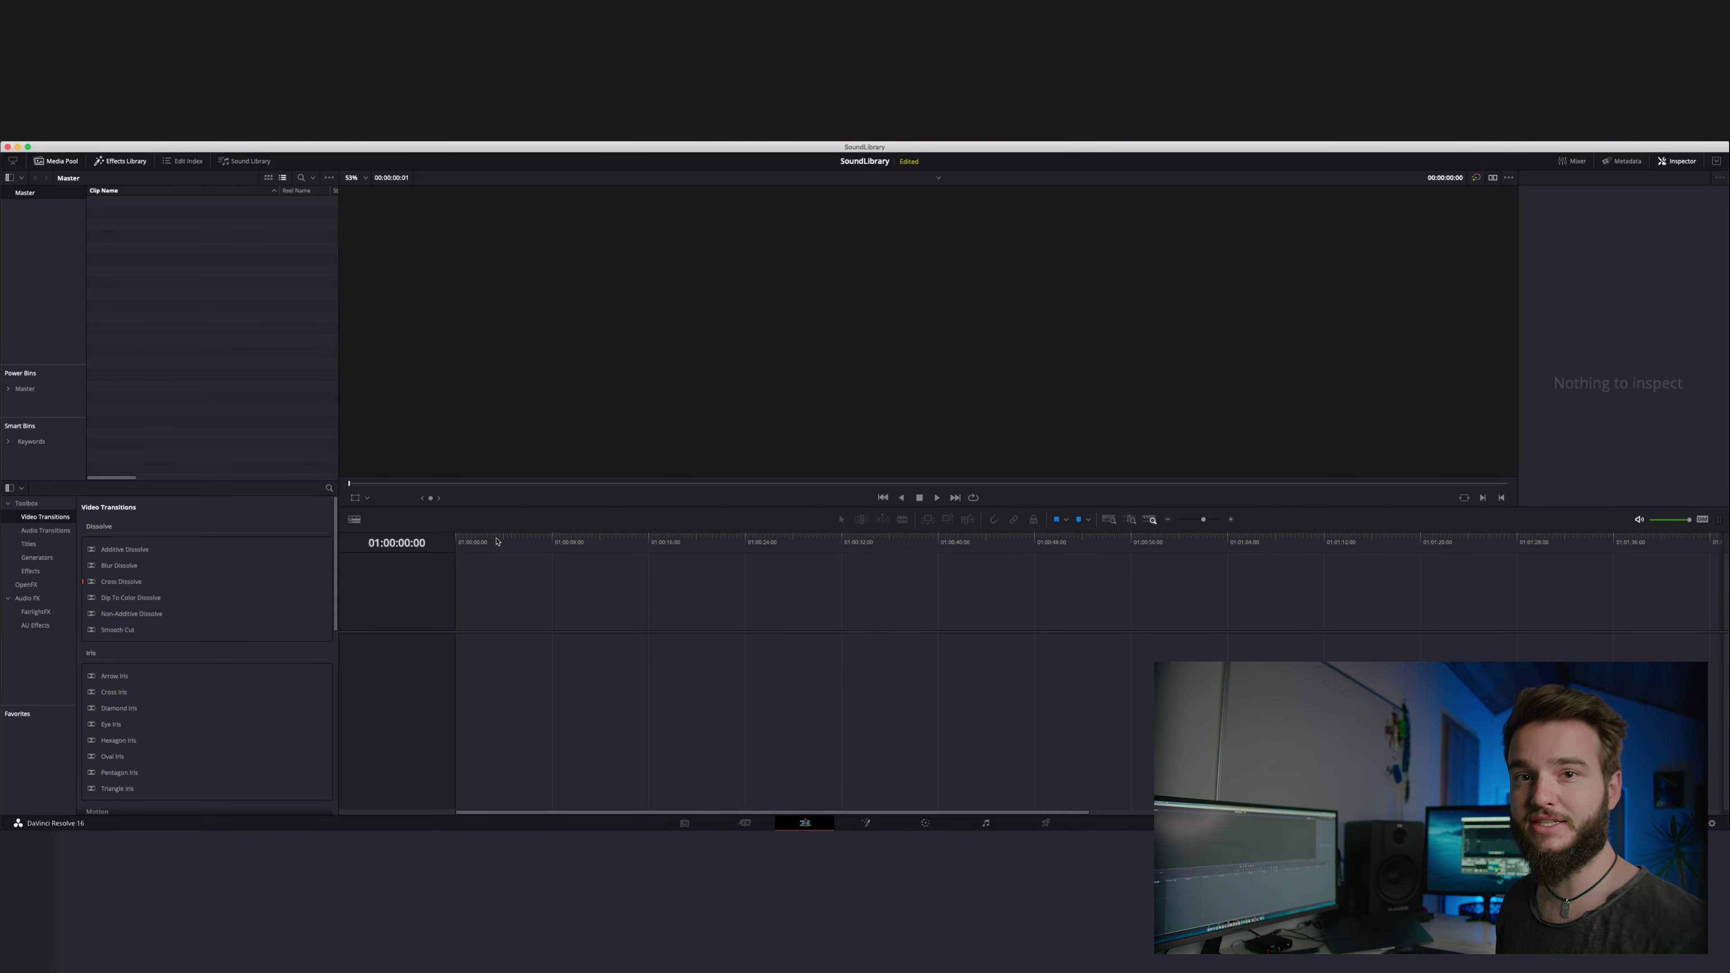
# - Show the Fairlight page's Sound Library as a list using the Fairlight Sound Library database
pyautogui.click(986, 824)
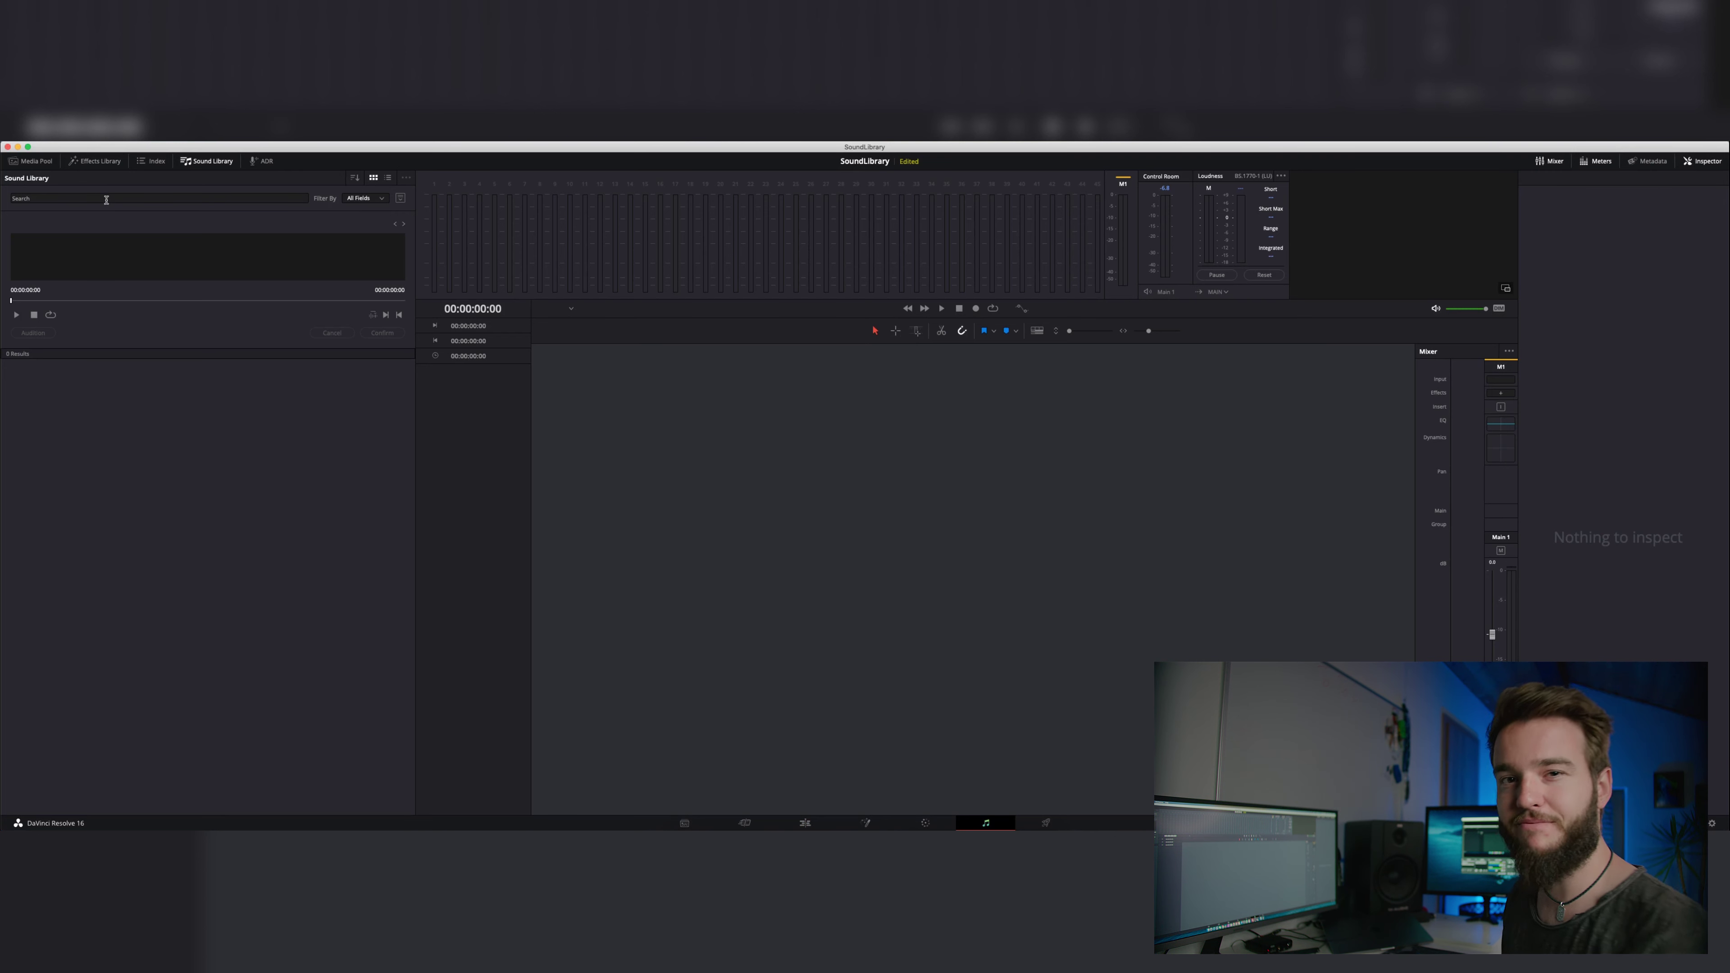
pyautogui.click(196, 163)
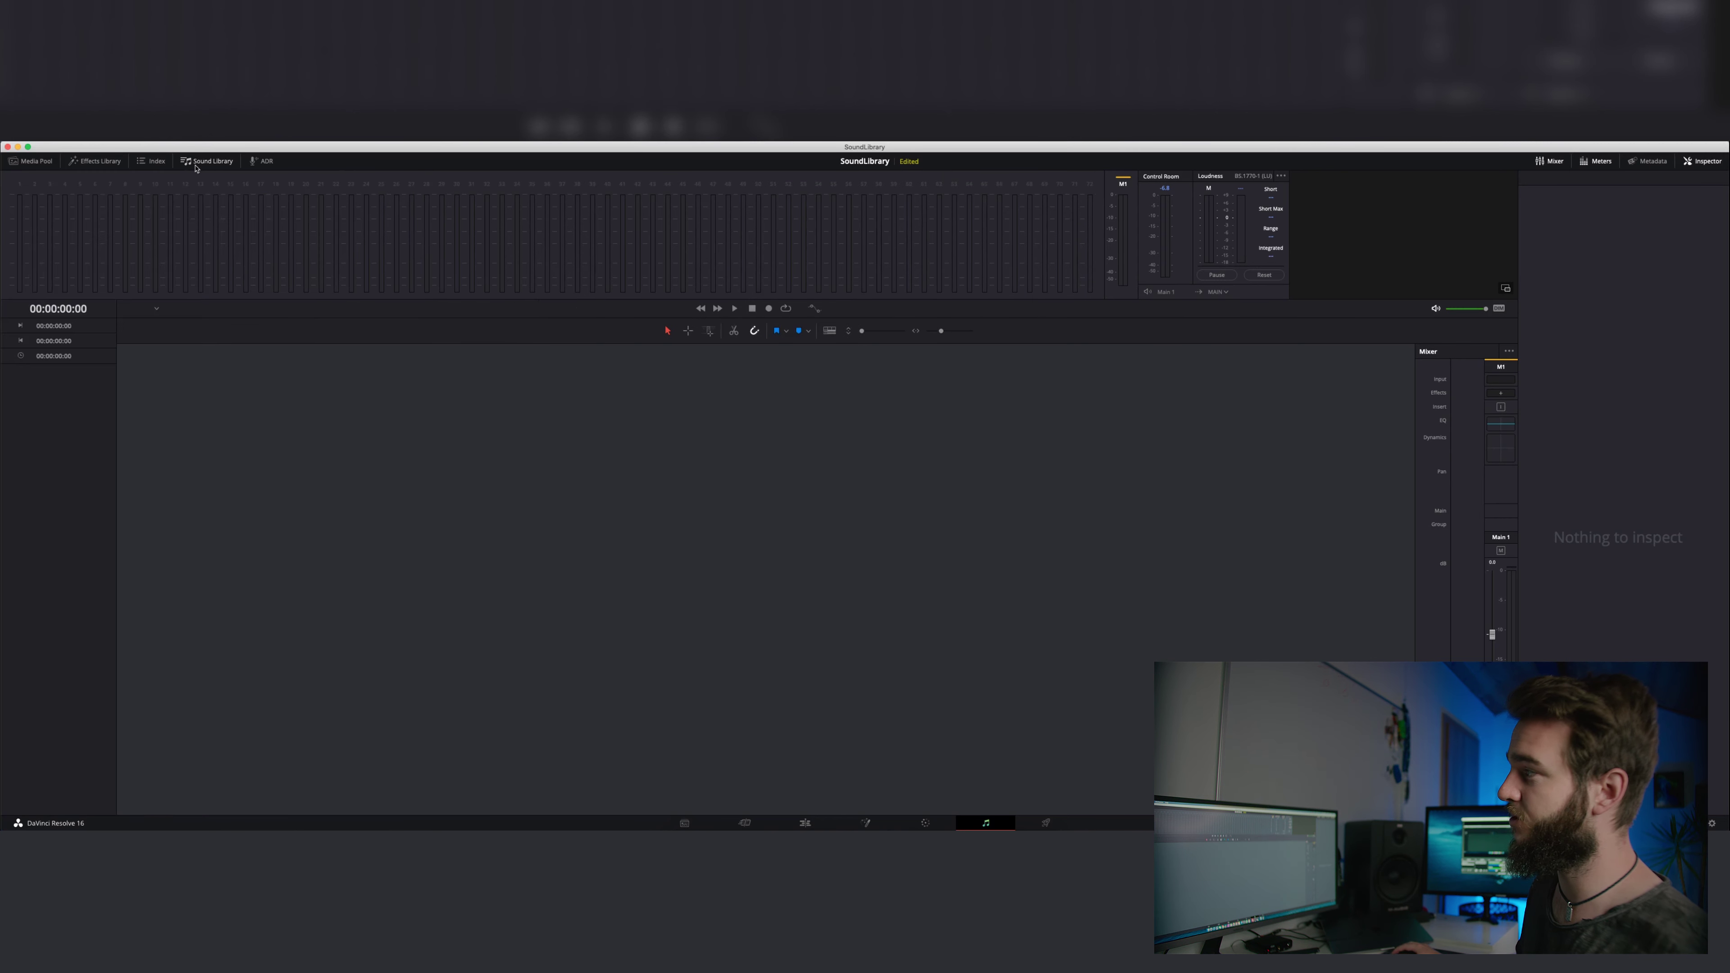
pyautogui.click(203, 164)
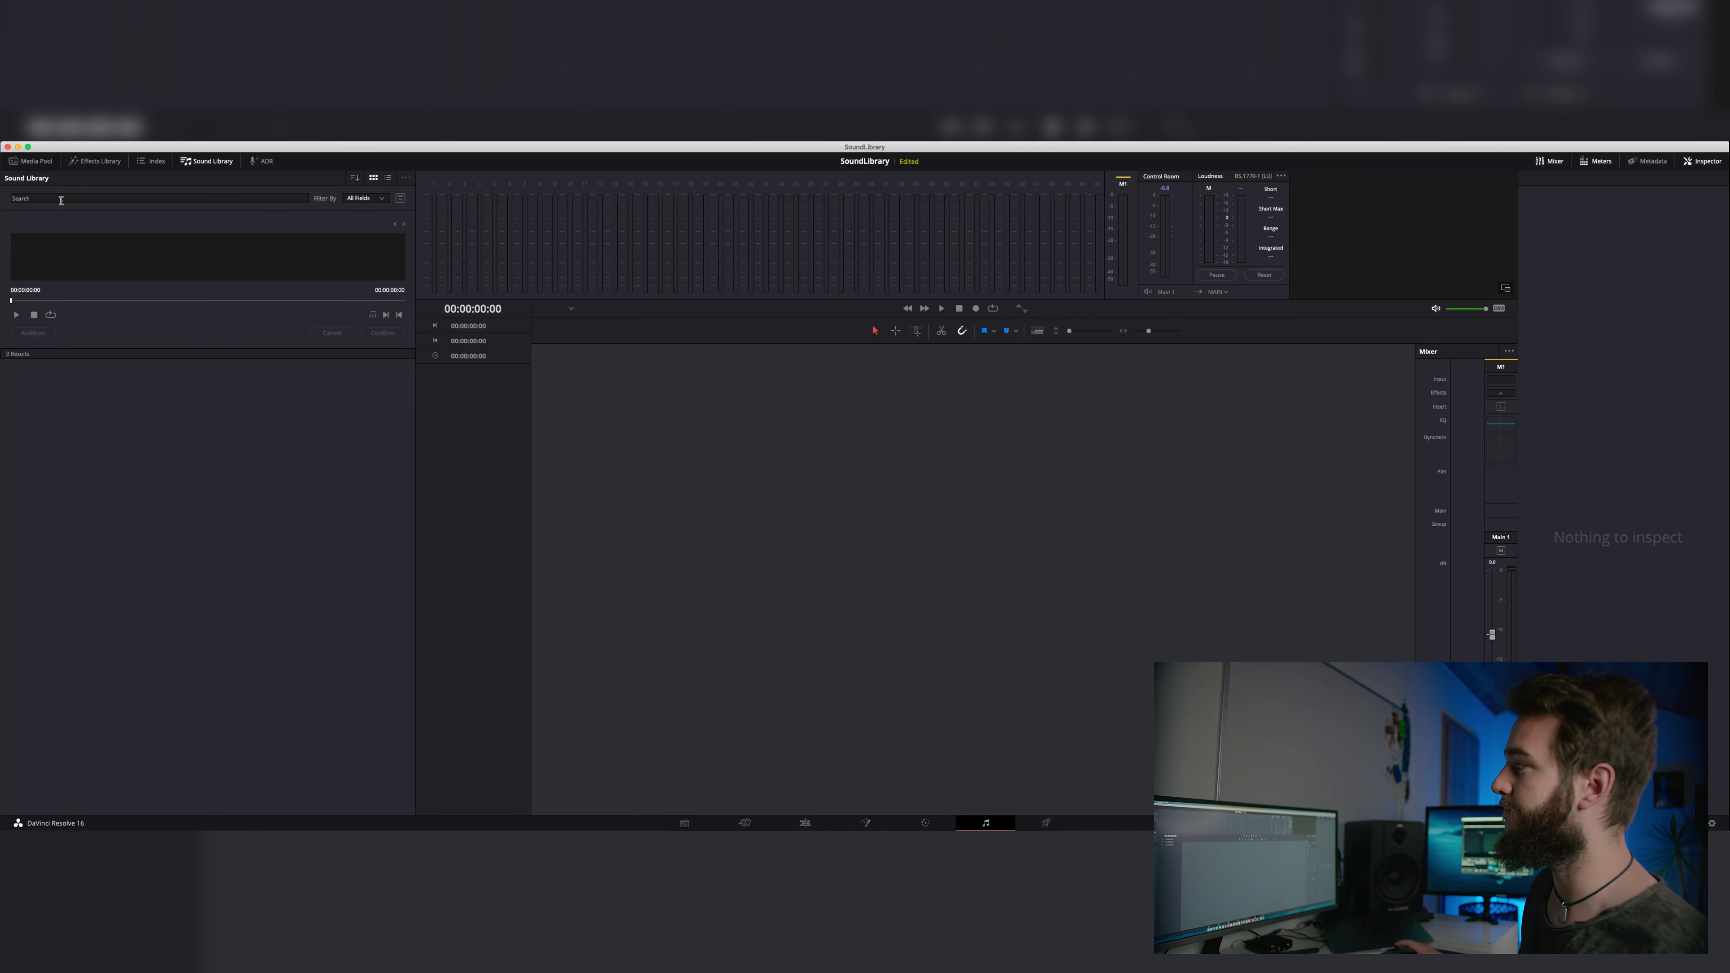
pyautogui.click(387, 177)
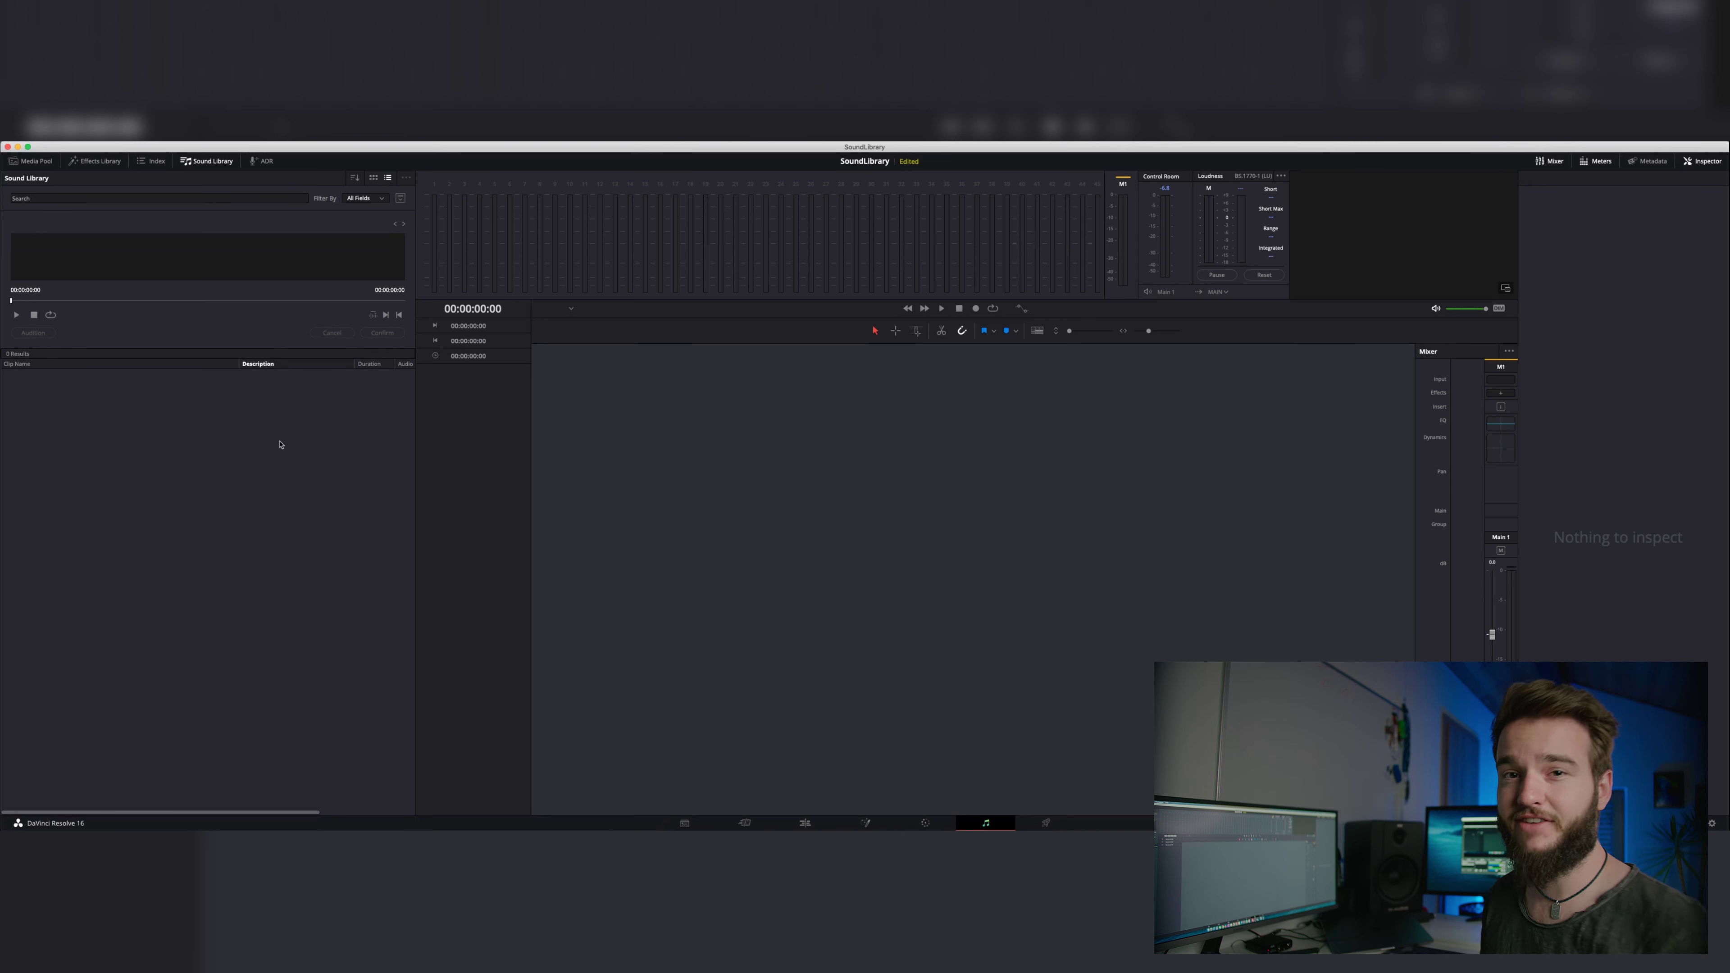
pyautogui.click(400, 198)
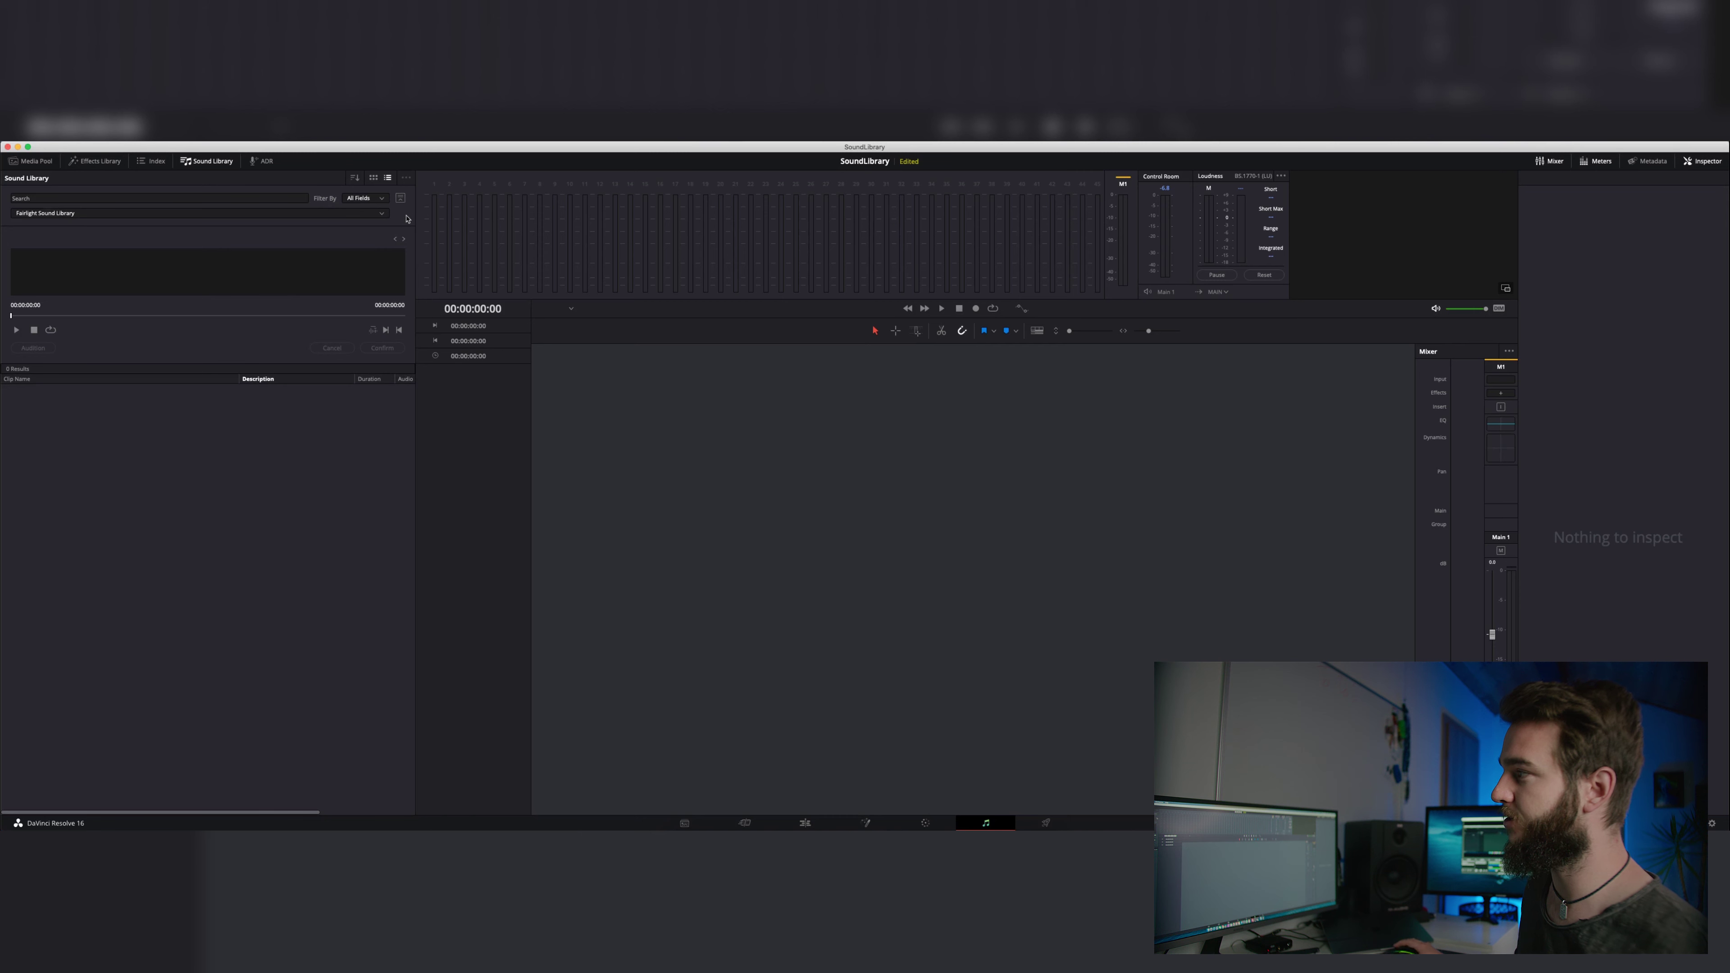
pyautogui.click(190, 217)
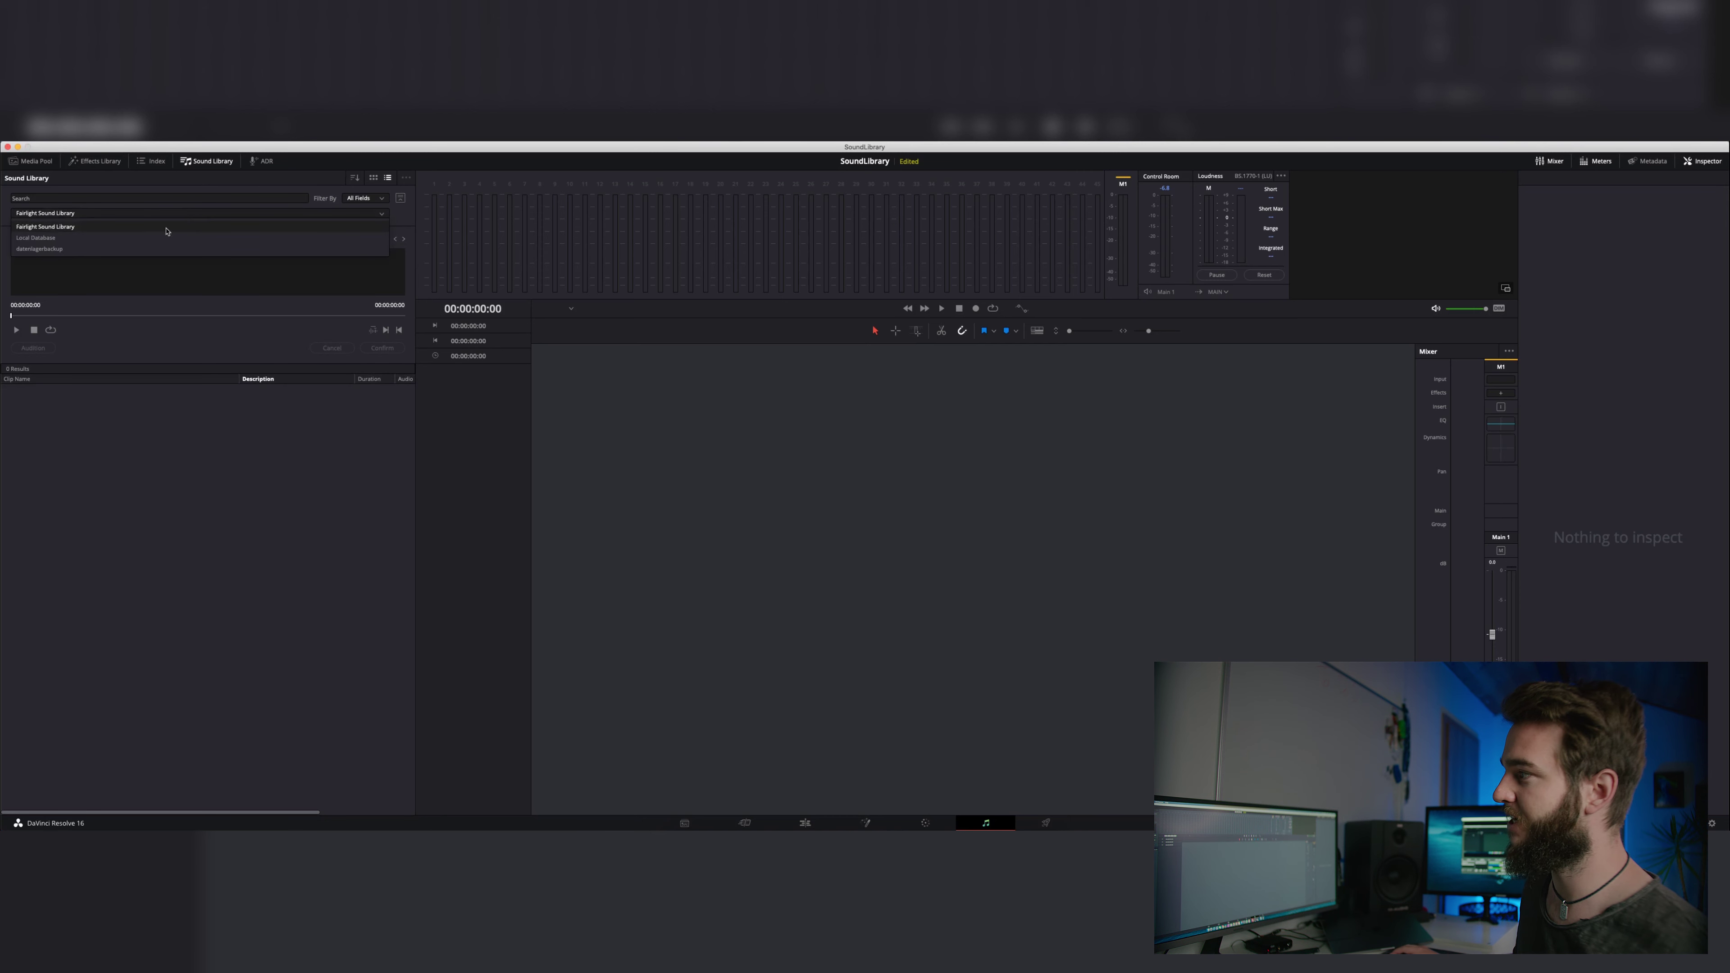
pyautogui.click(118, 228)
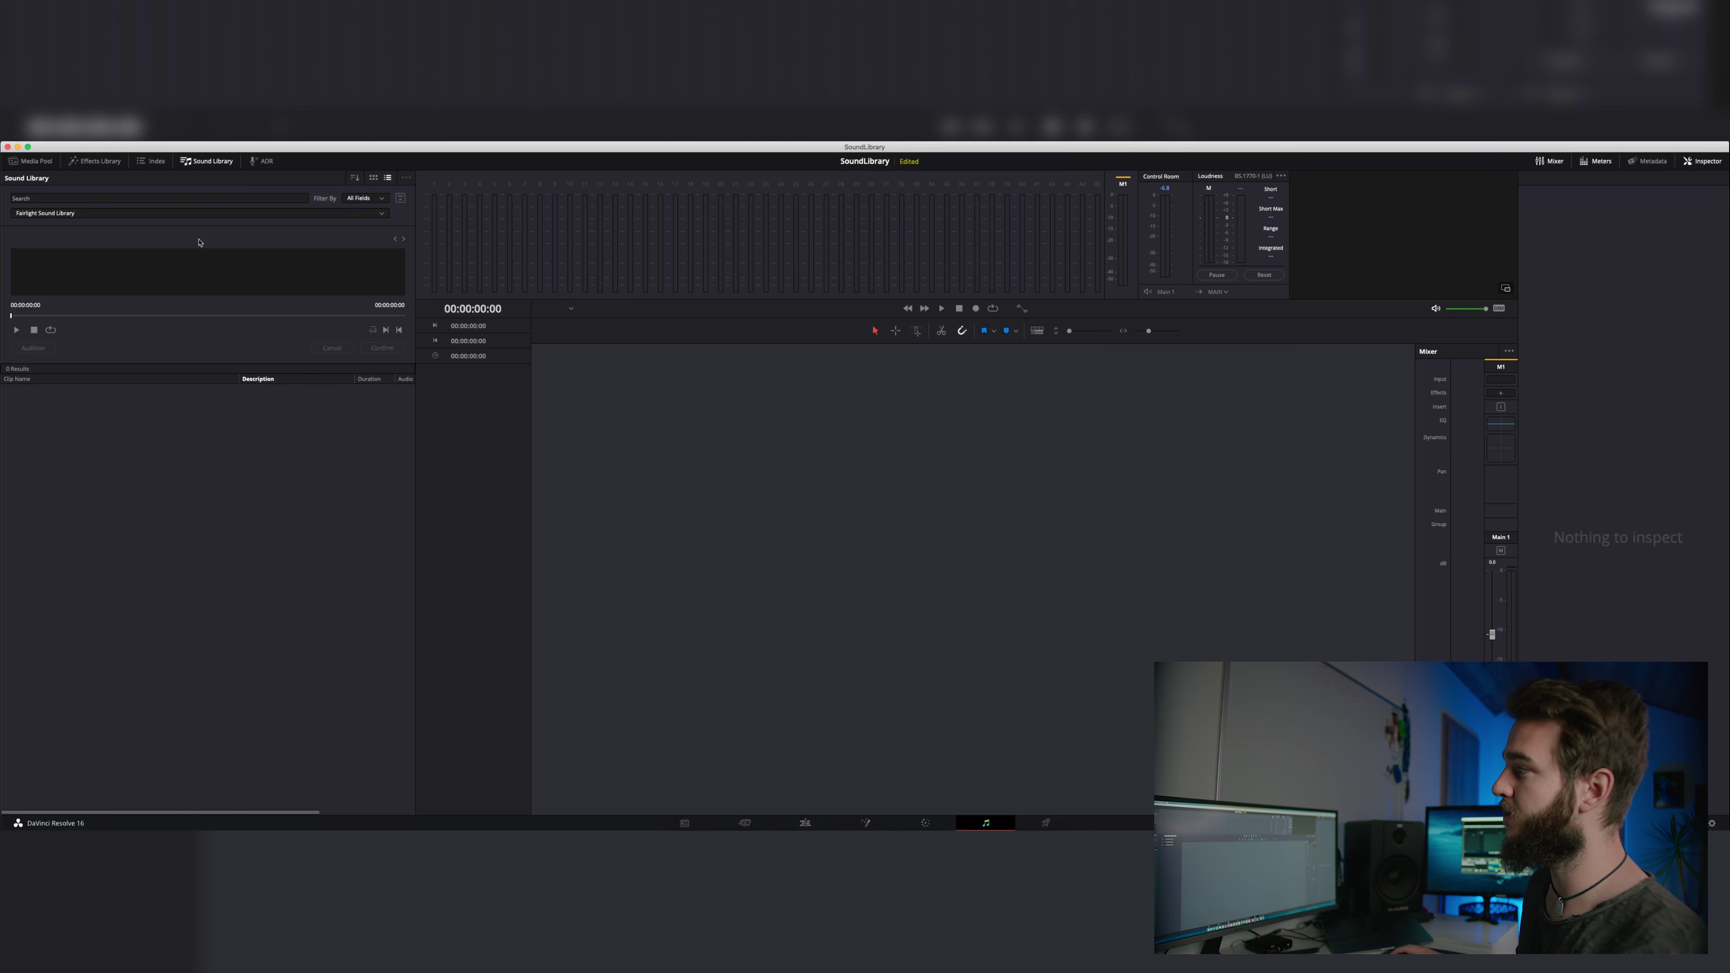
# - Search the Sound Library for 'rain' and preview the first result
pyautogui.click(201, 197)
pyautogui.write('rain')
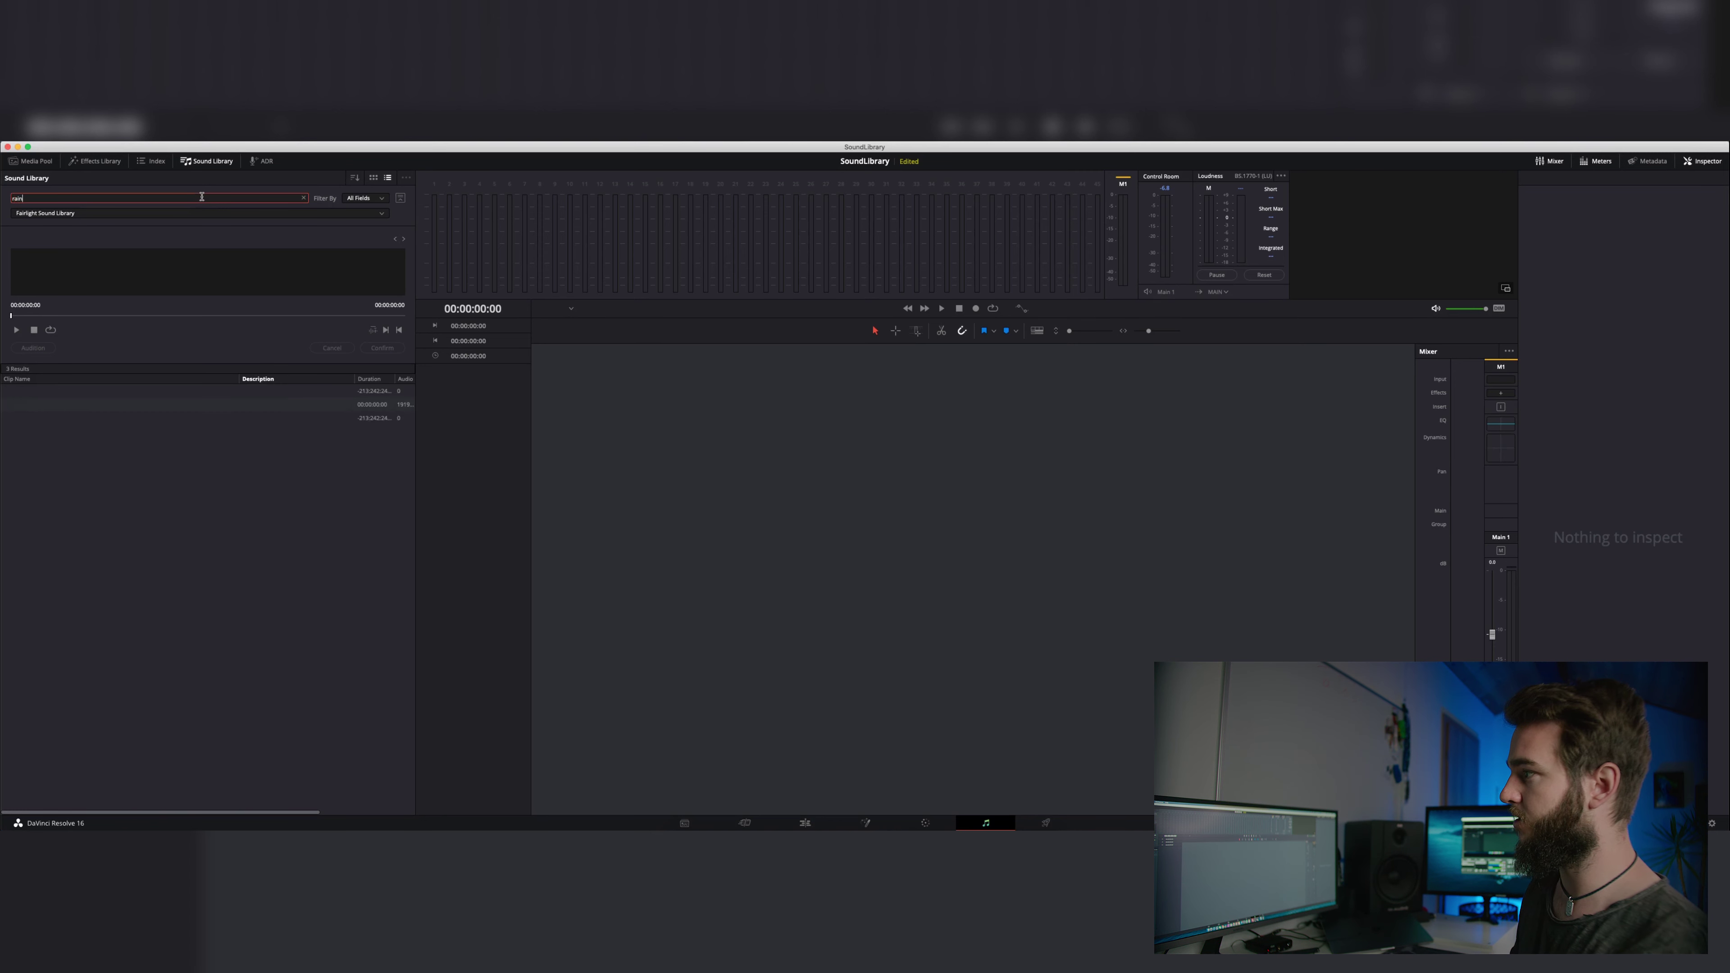
pyautogui.click(157, 495)
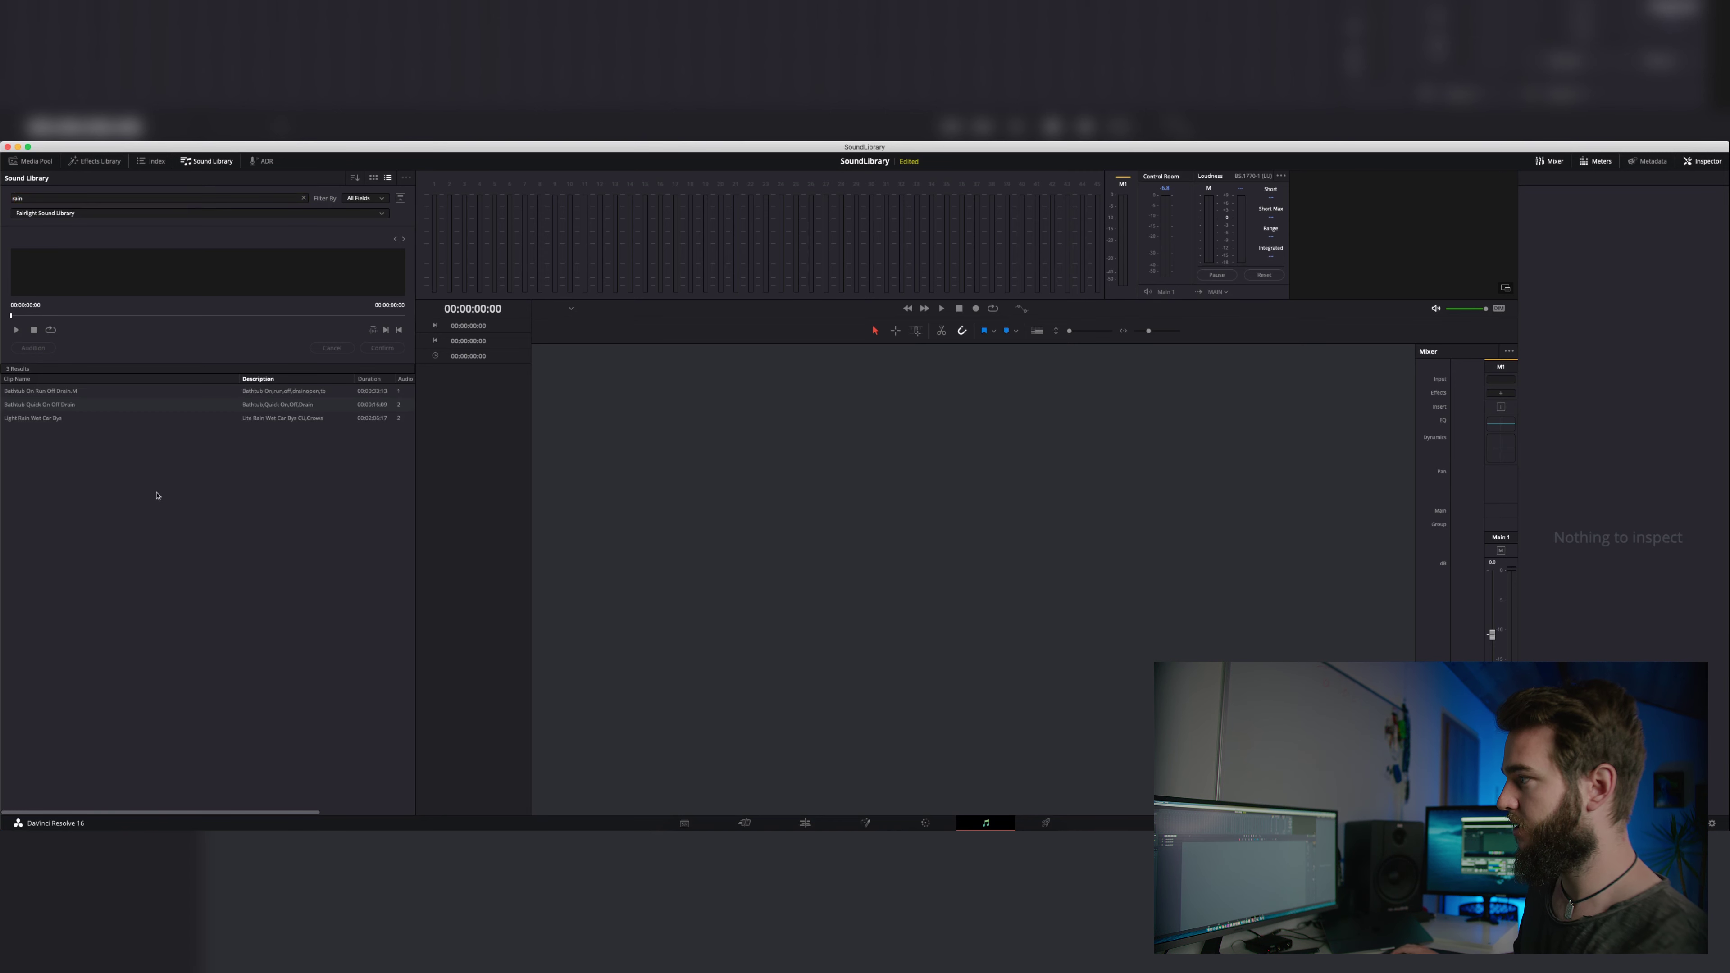
pyautogui.click(52, 395)
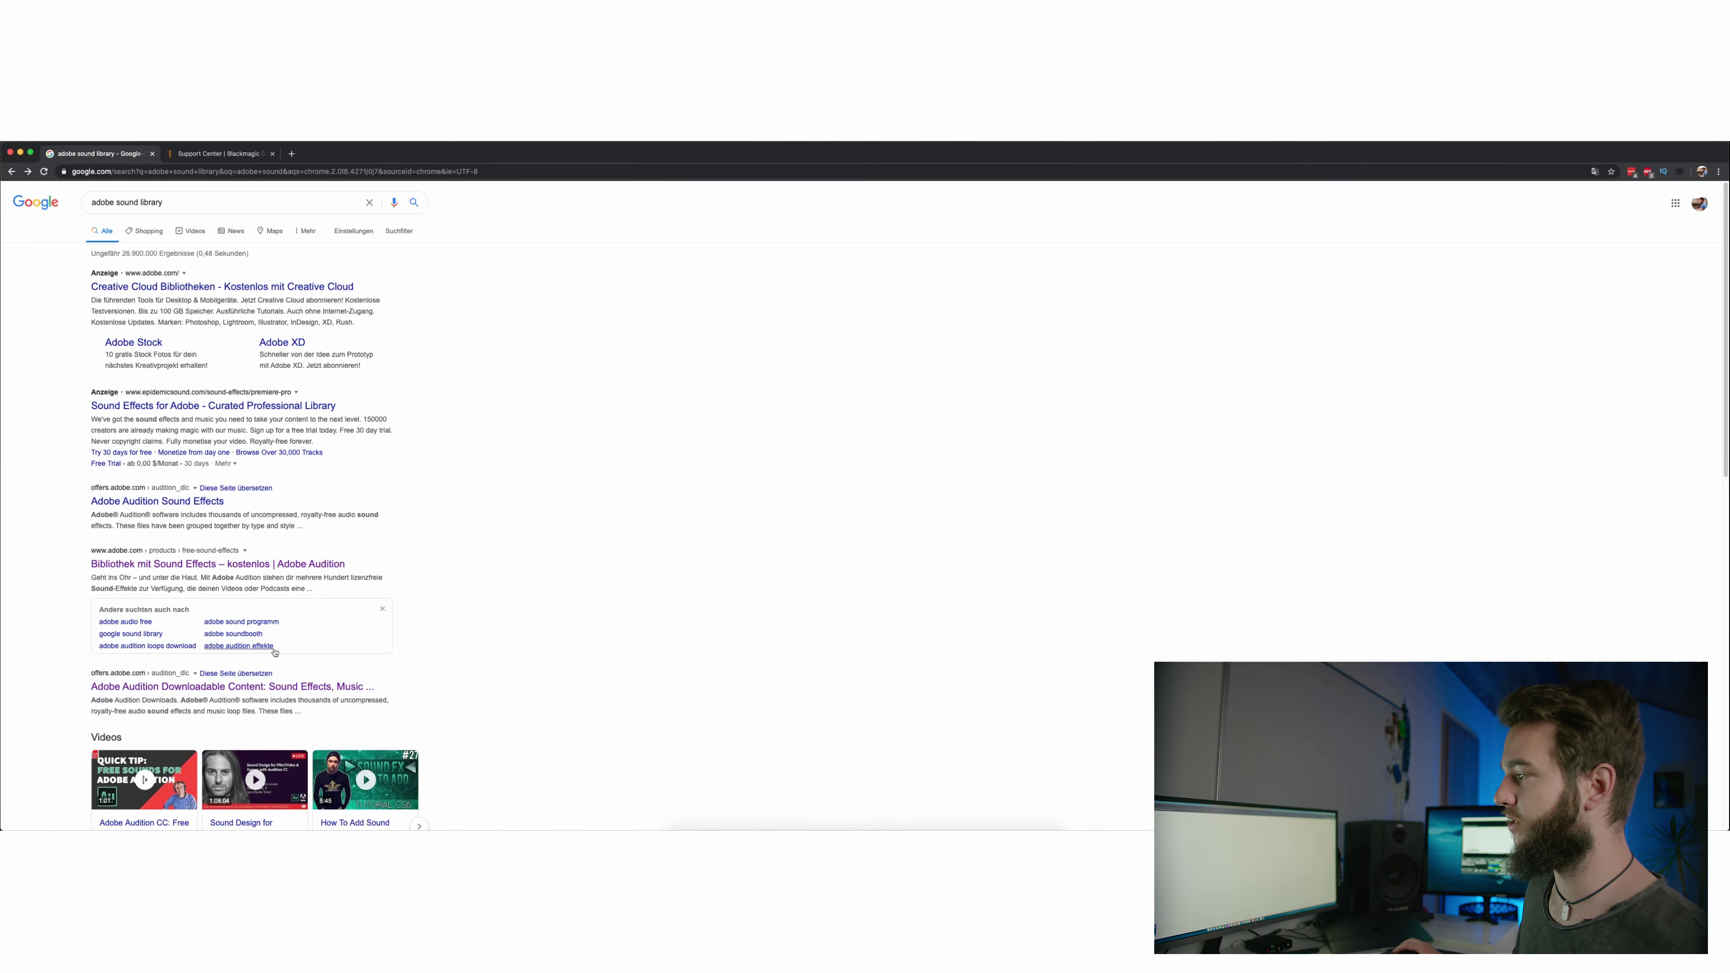
# - Open Adobe Audition's downloadable content page and browse its Sound Effects download list
pyautogui.click(246, 687)
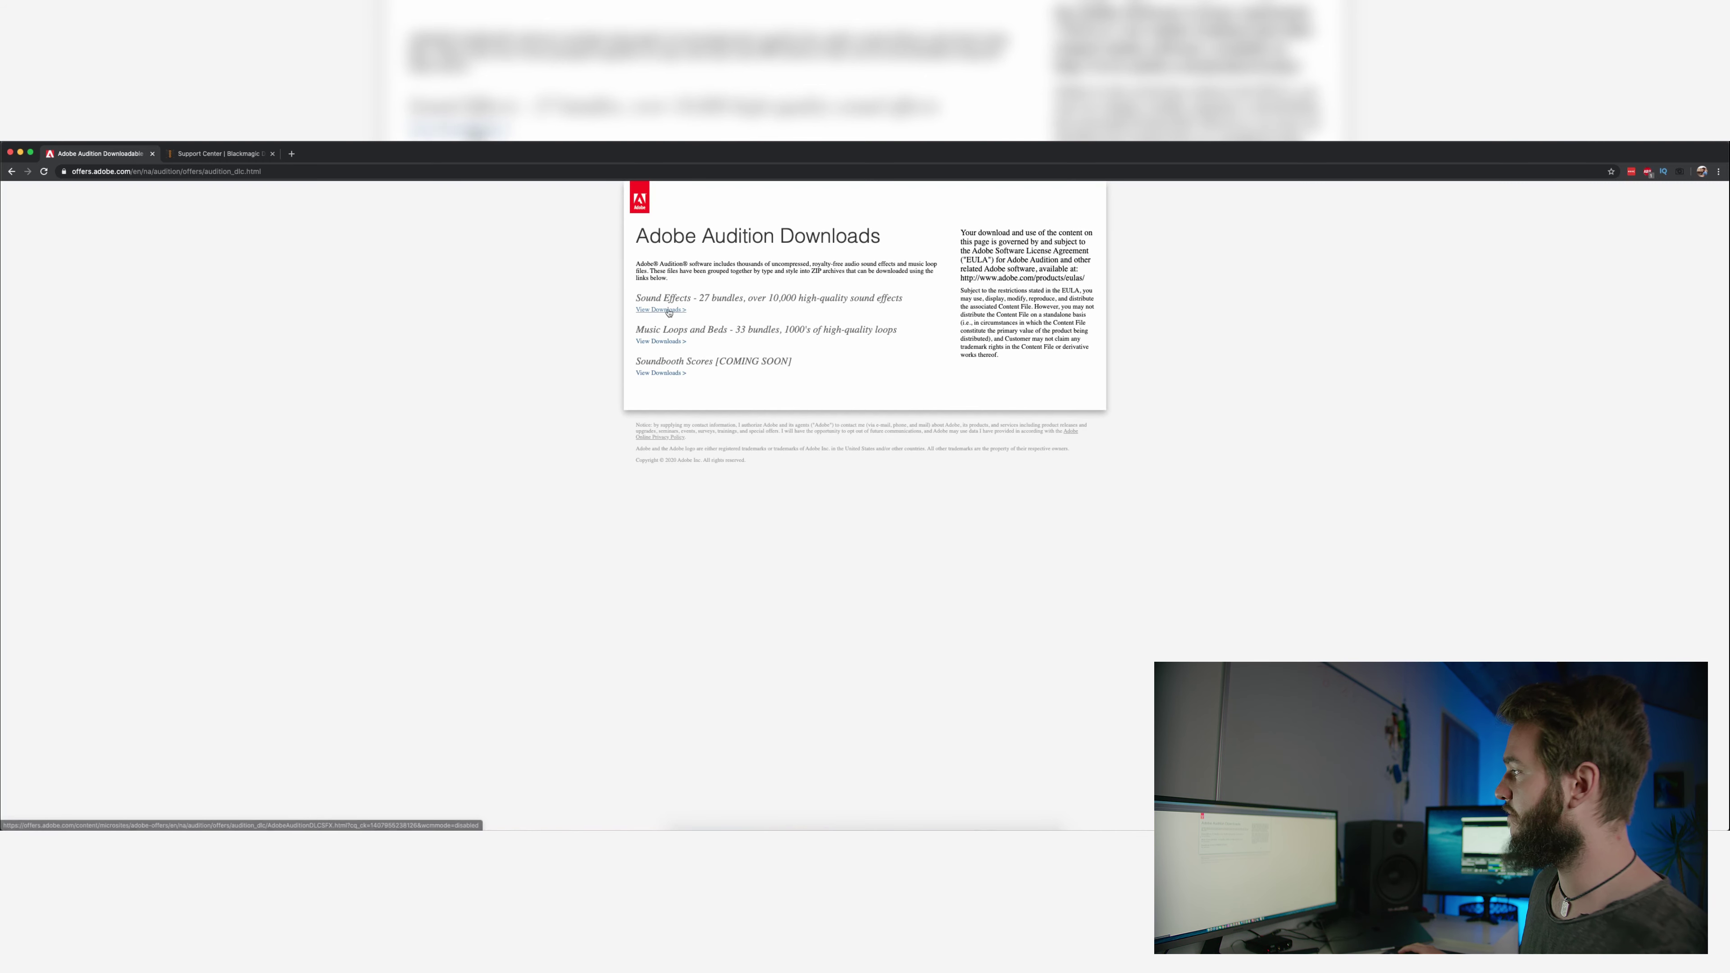
pyautogui.click(720, 312)
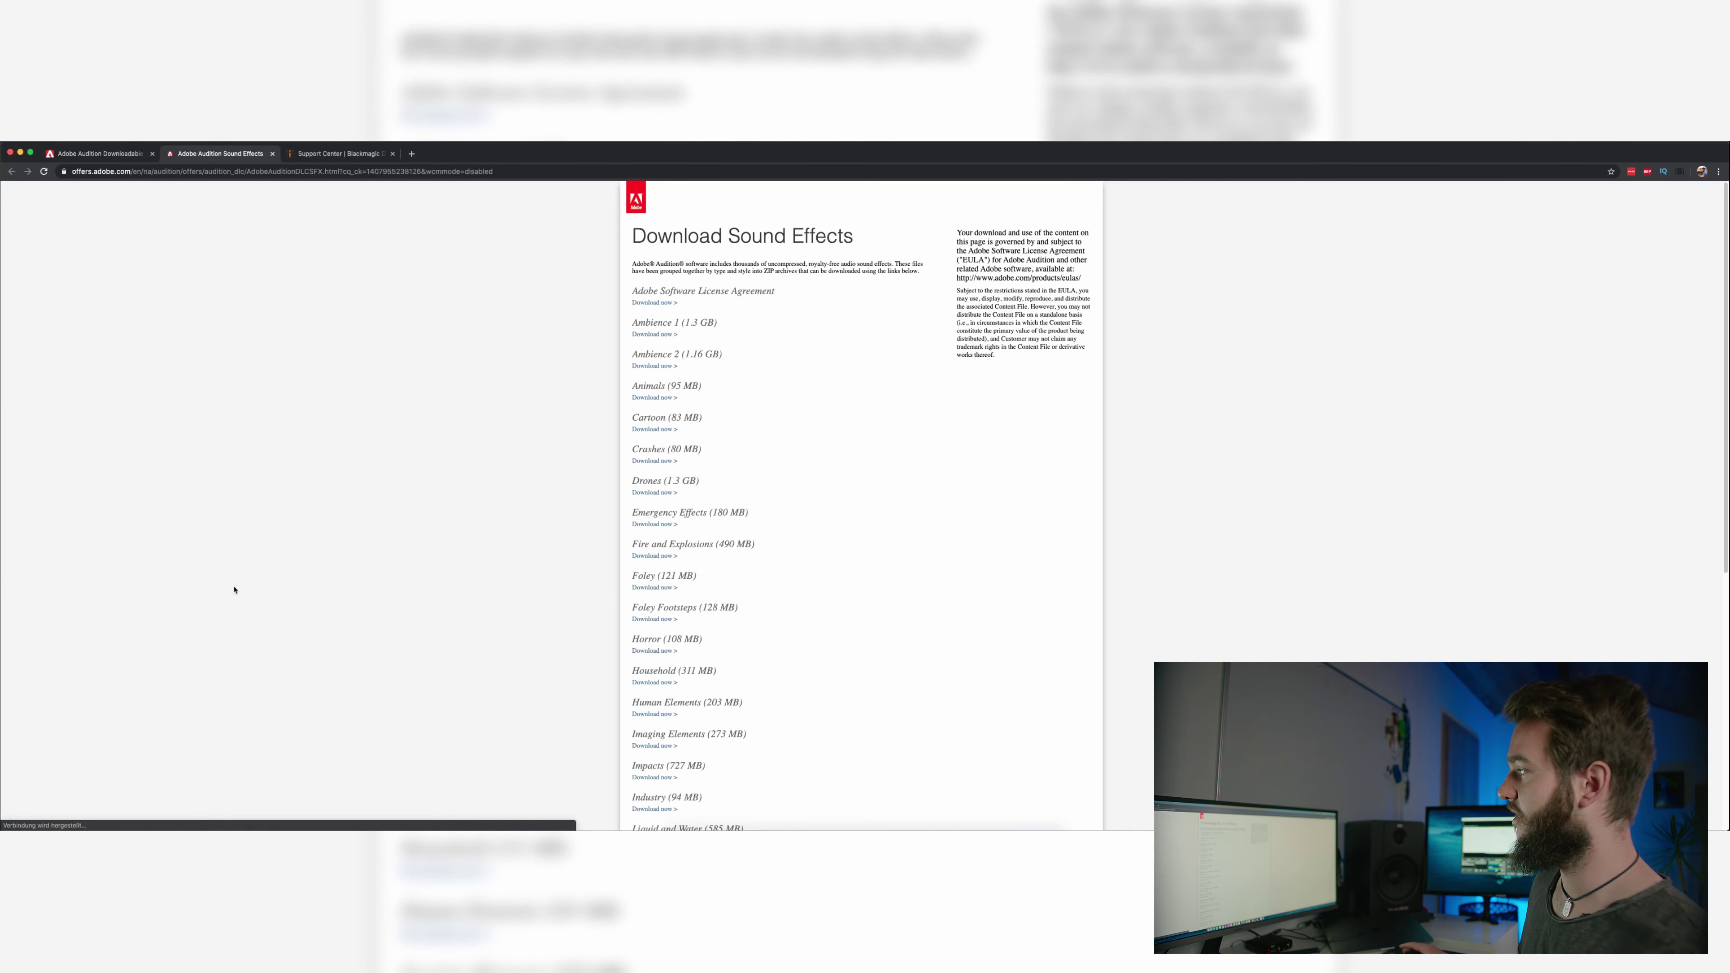
pyautogui.scroll(-1, 756, 491)
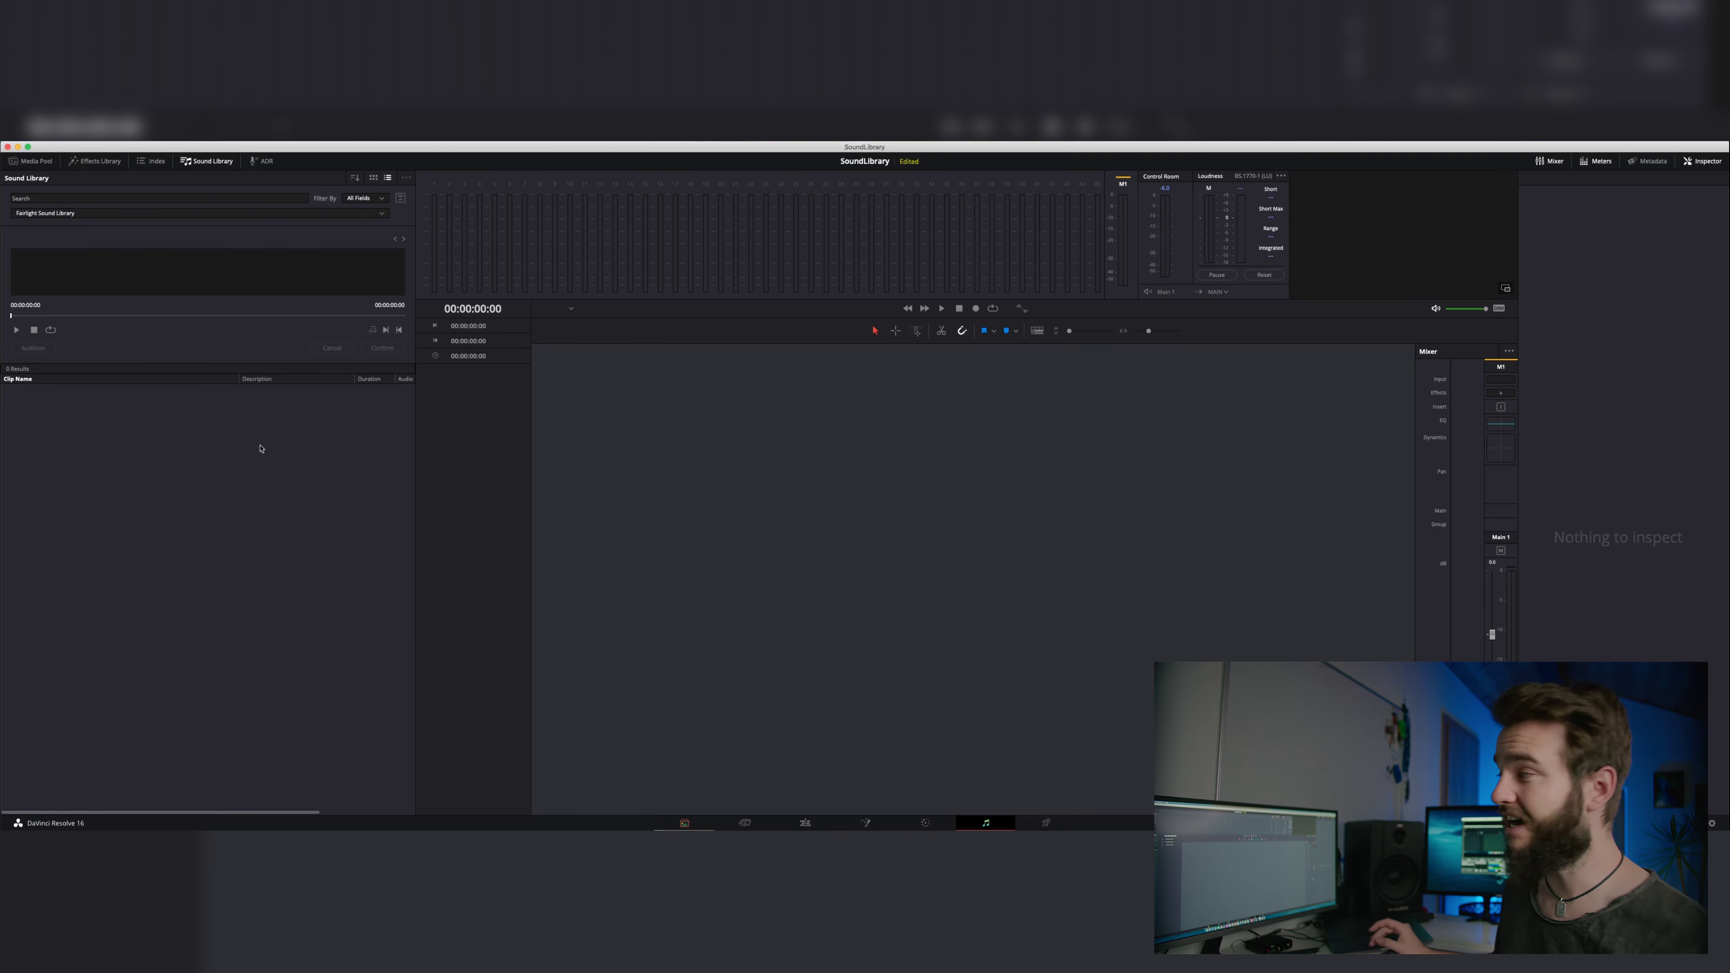
# - Switch the Sound Library to Local Database and choose Add Library from its options menu
pyautogui.click(339, 214)
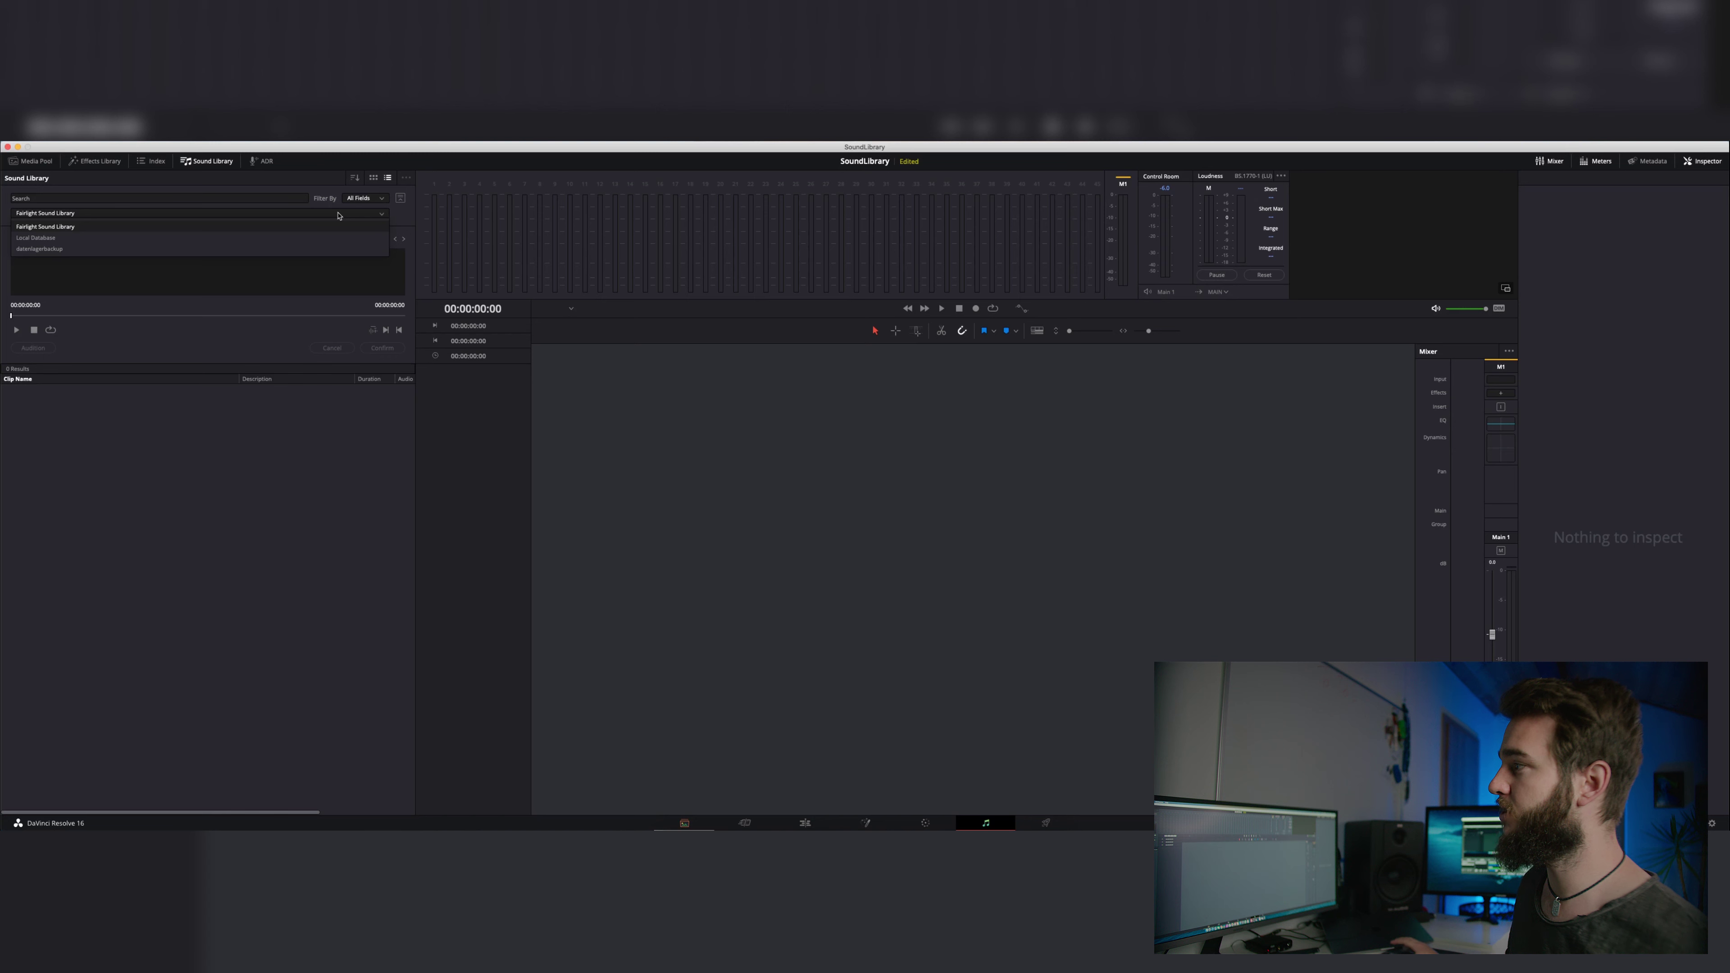
pyautogui.click(291, 237)
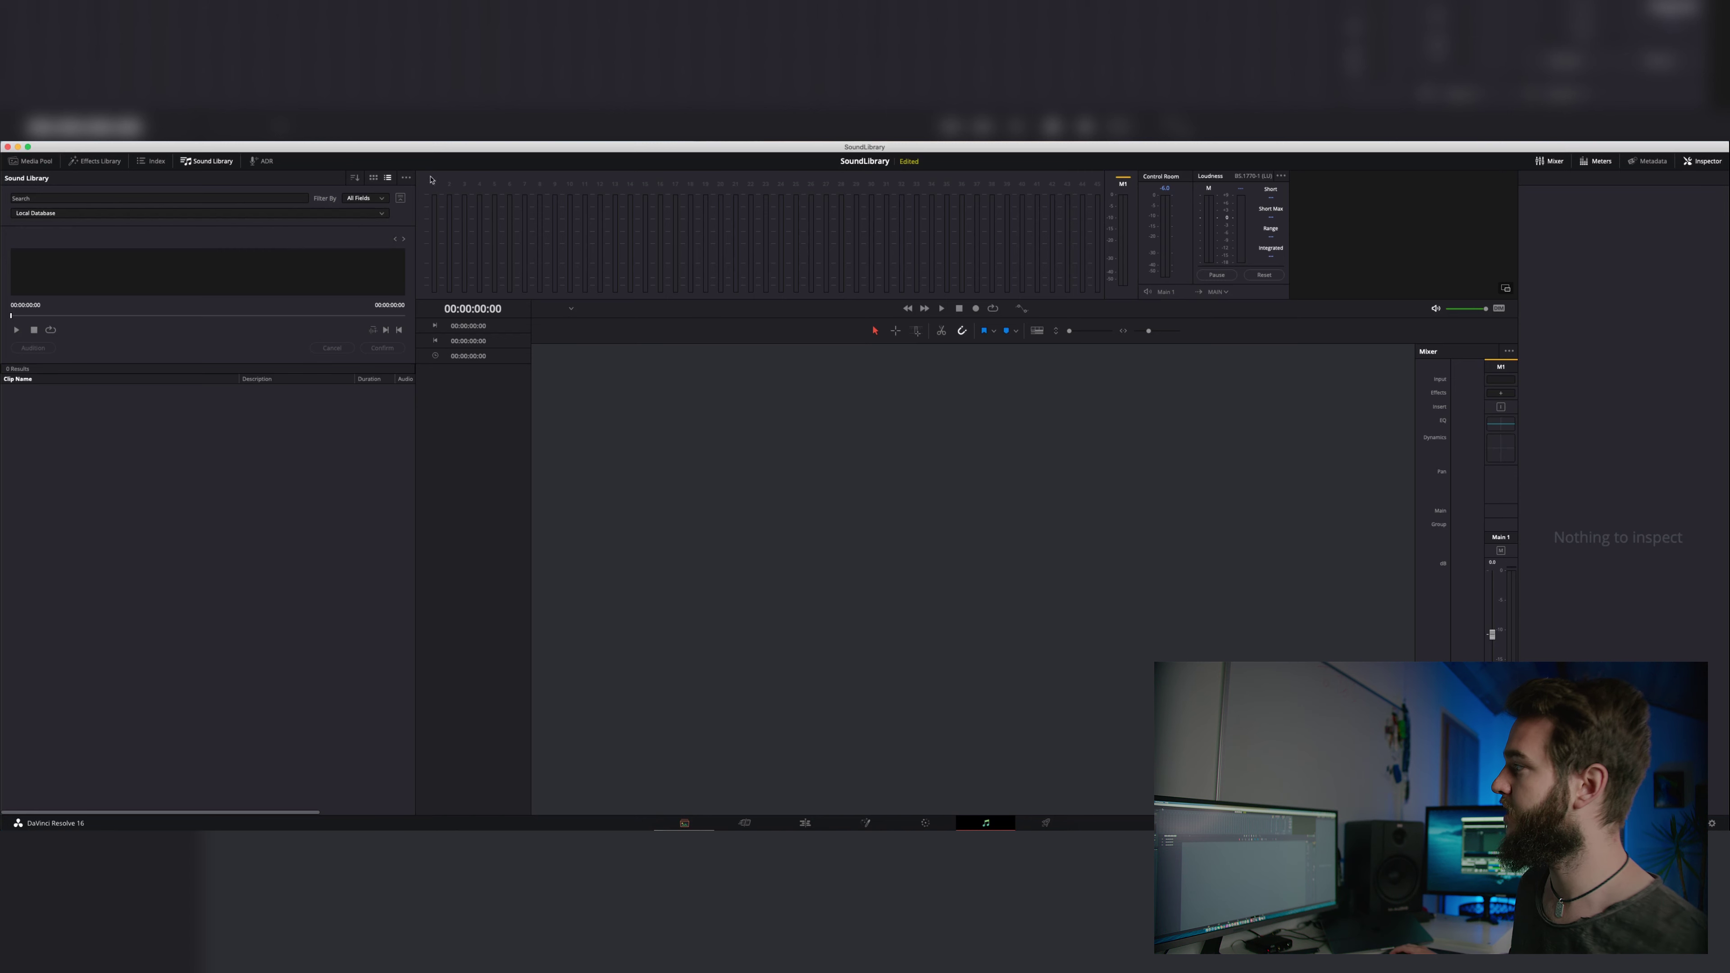
pyautogui.click(406, 179)
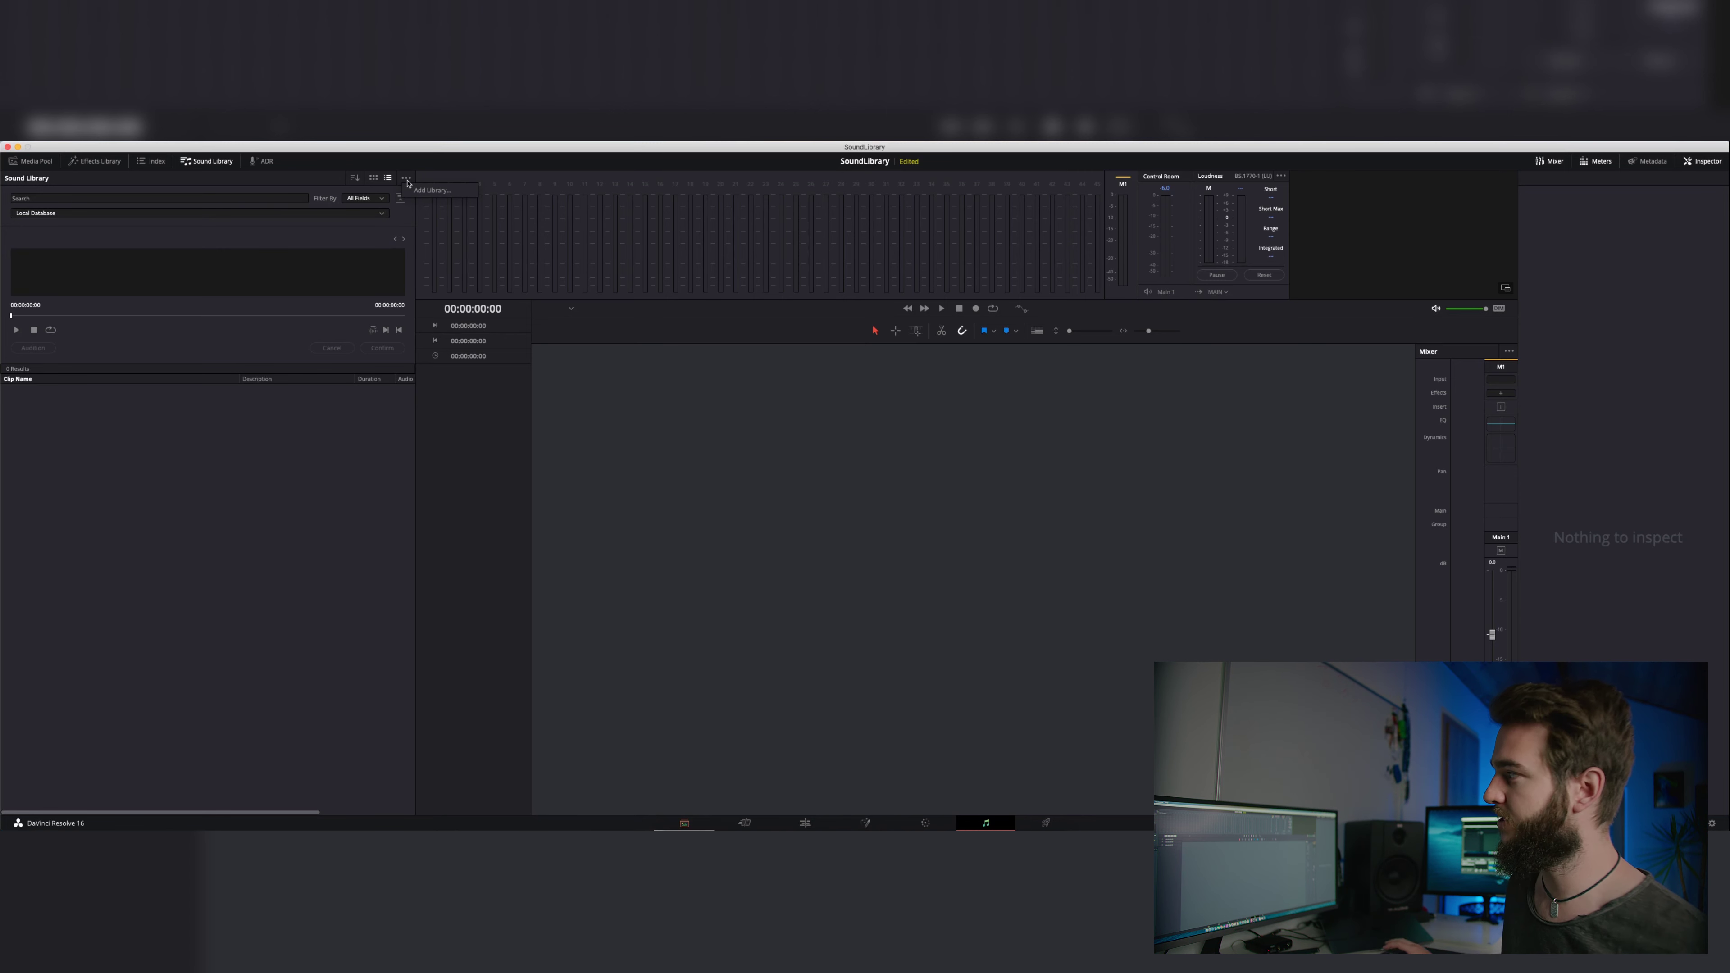
pyautogui.click(452, 190)
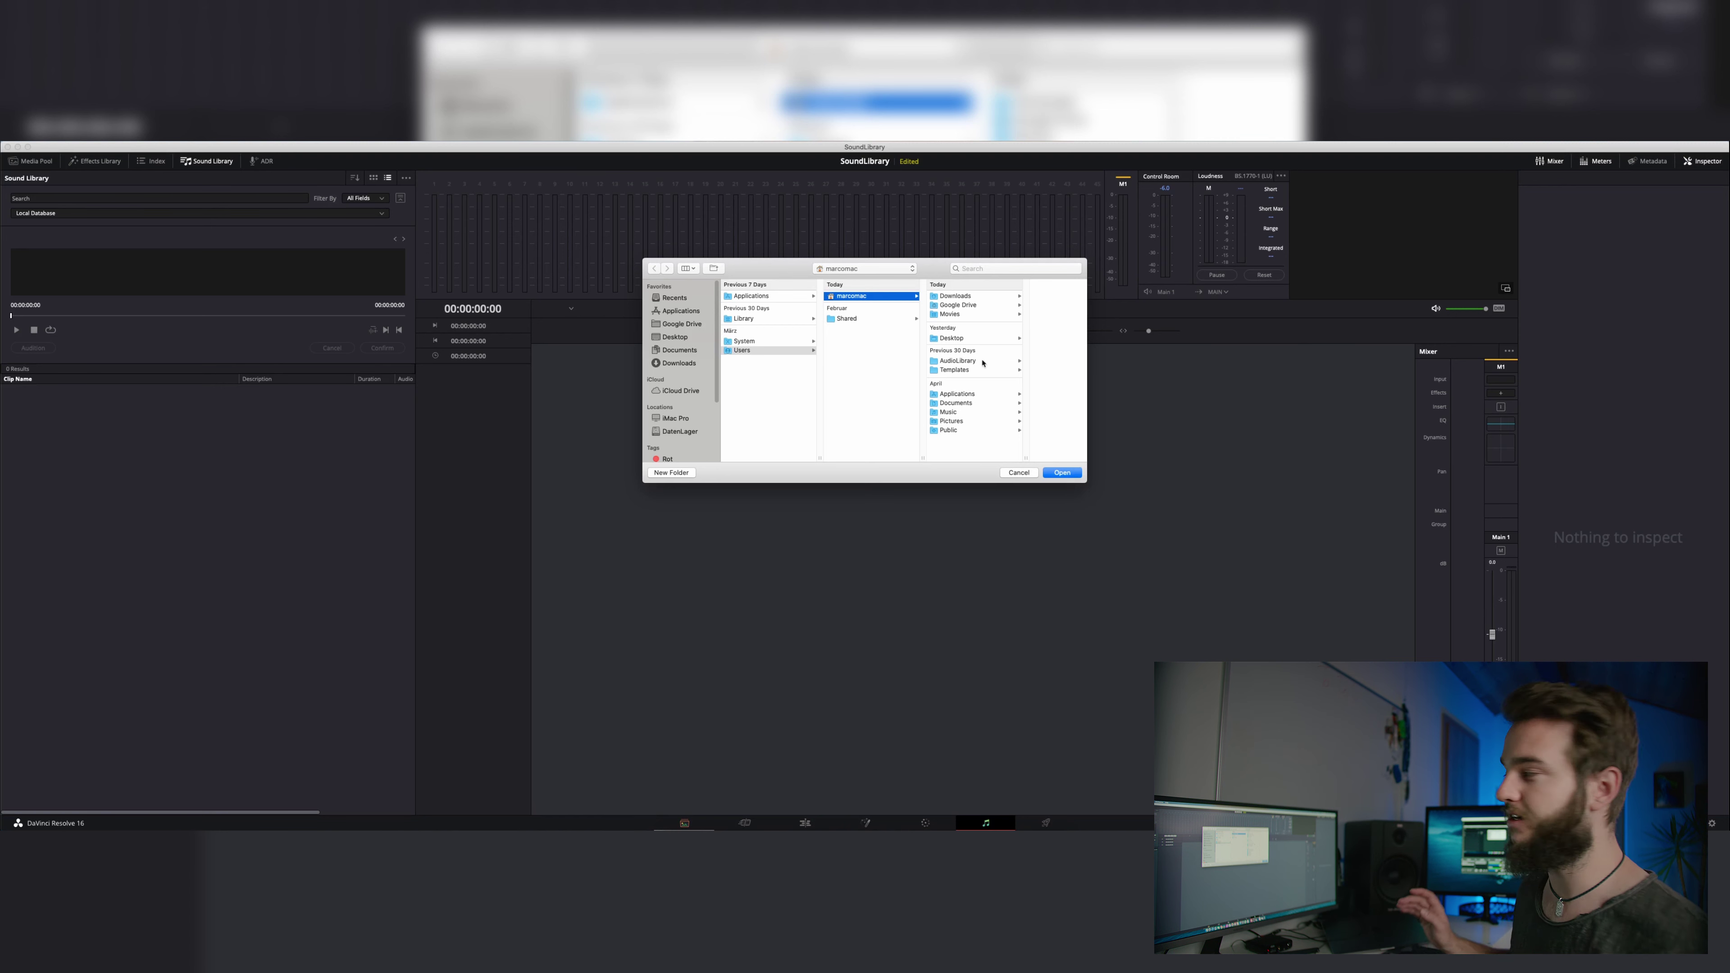
# - Pick the AudioLibrary folder in the folder picker as the new library
pyautogui.click(968, 360)
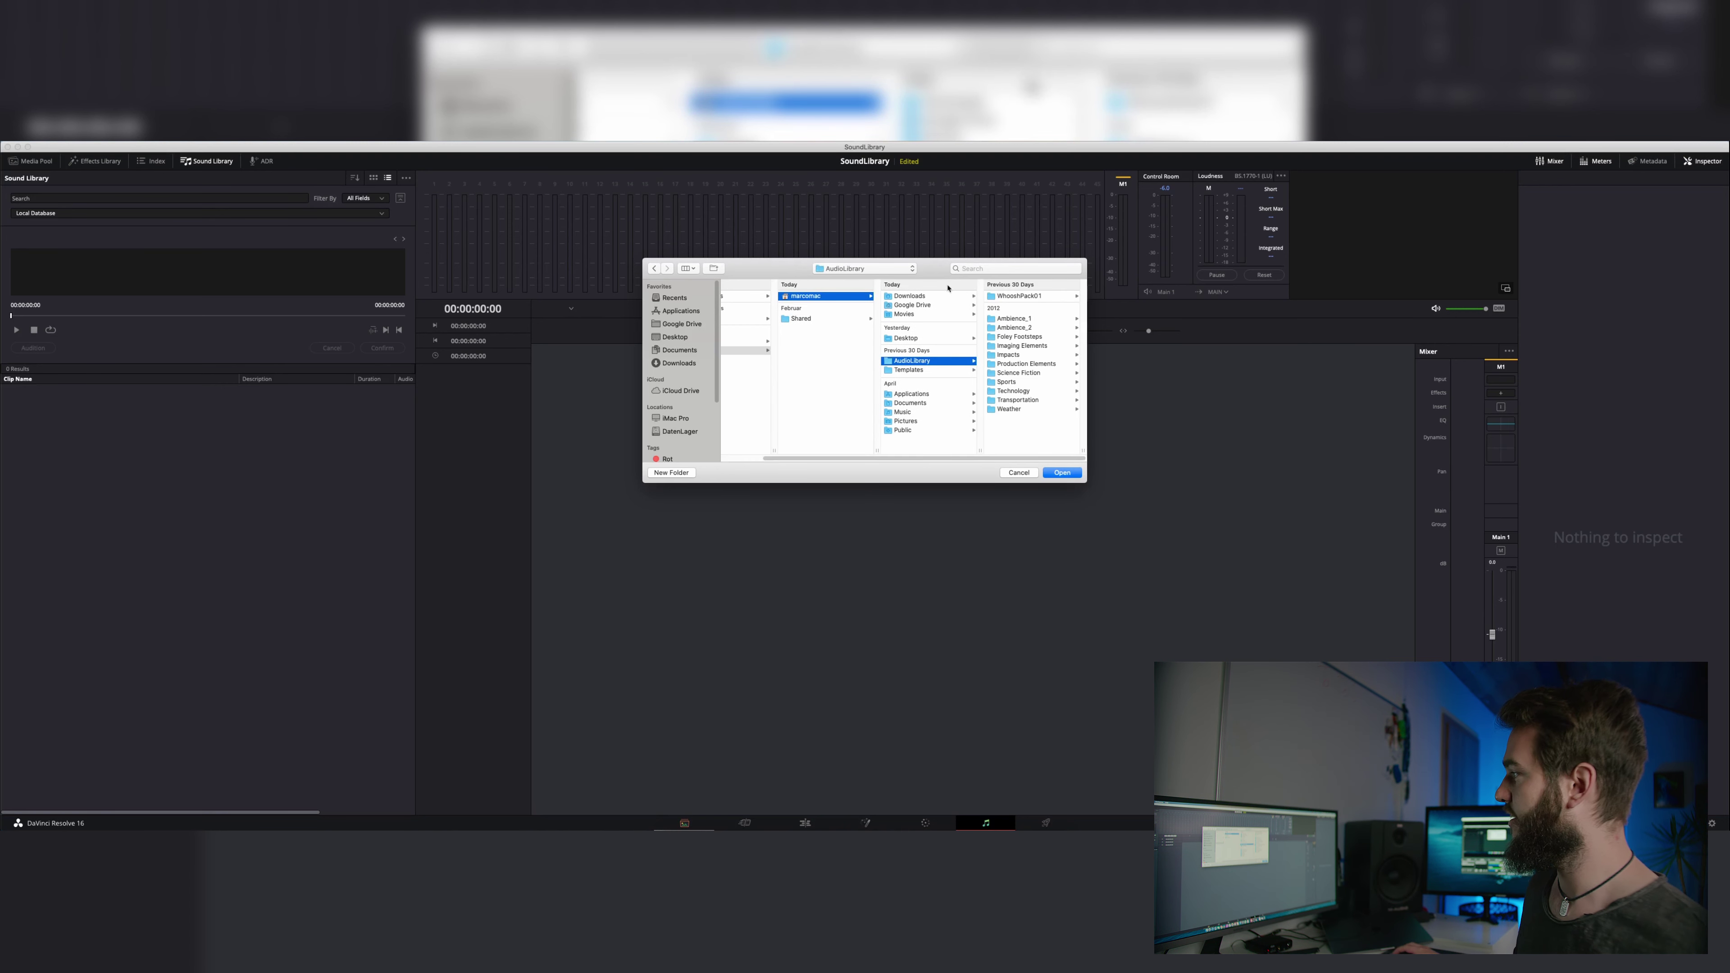
pyautogui.moveTo(933, 269); pyautogui.dragTo(581, 247)
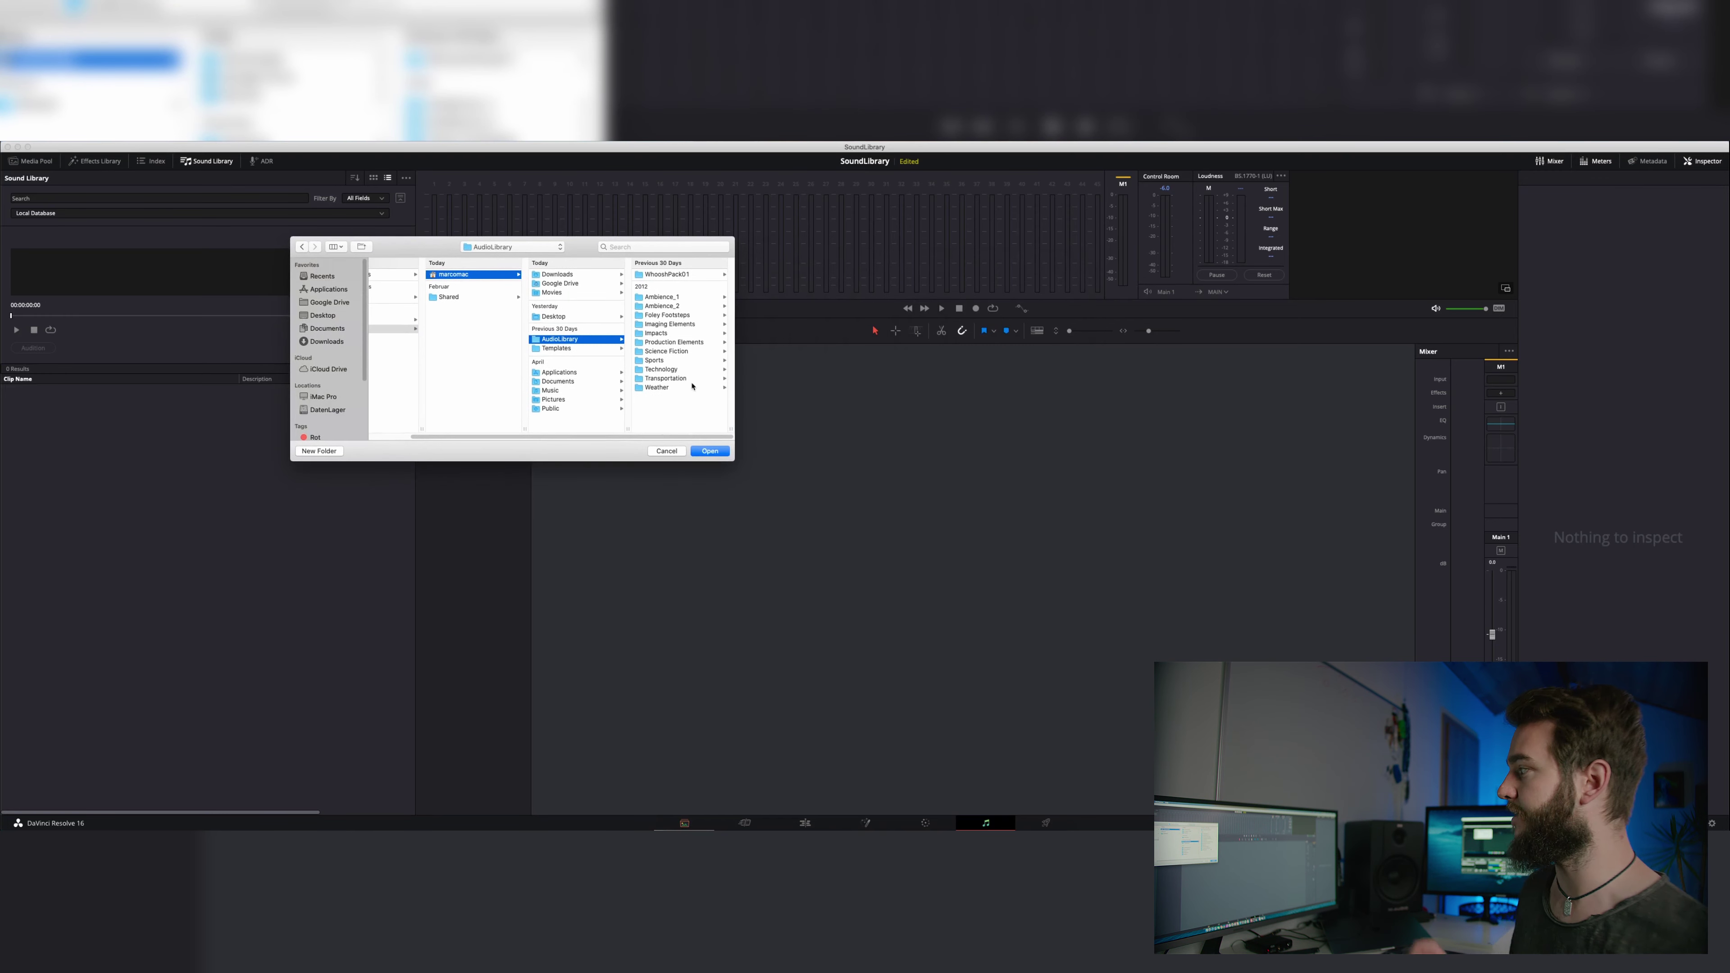
pyautogui.click(710, 451)
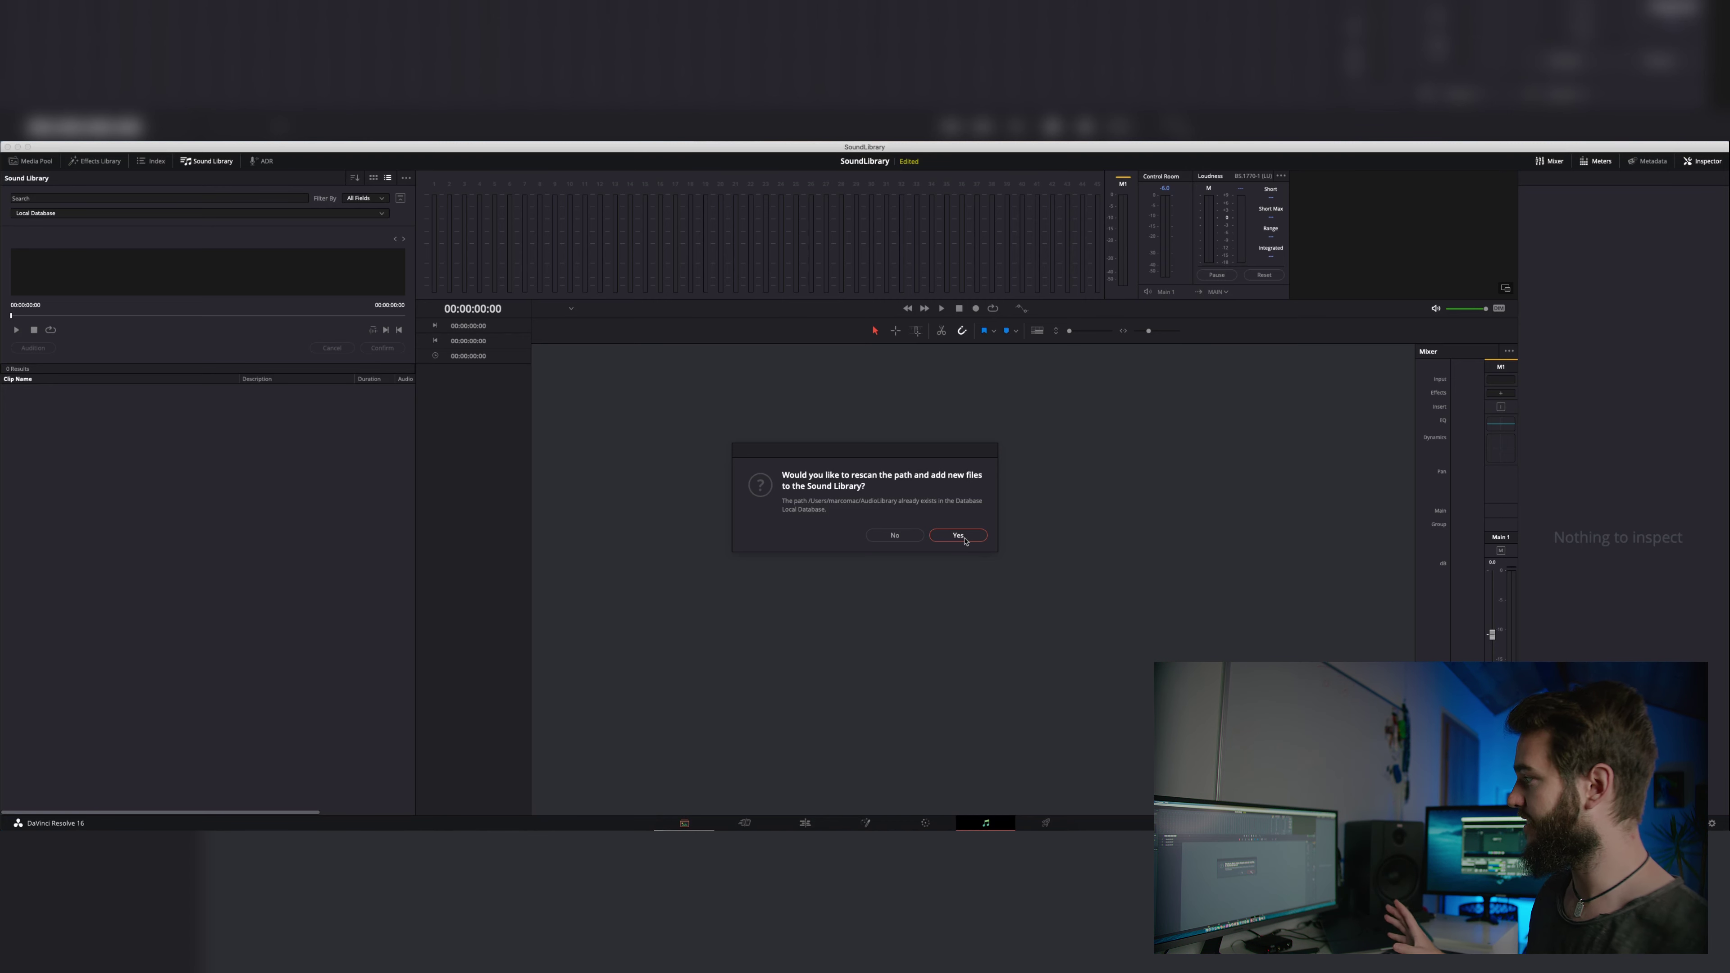
# - Confirm rescanning AudioLibrary into the Local Database and close the scan-successful report
pyautogui.click(964, 540)
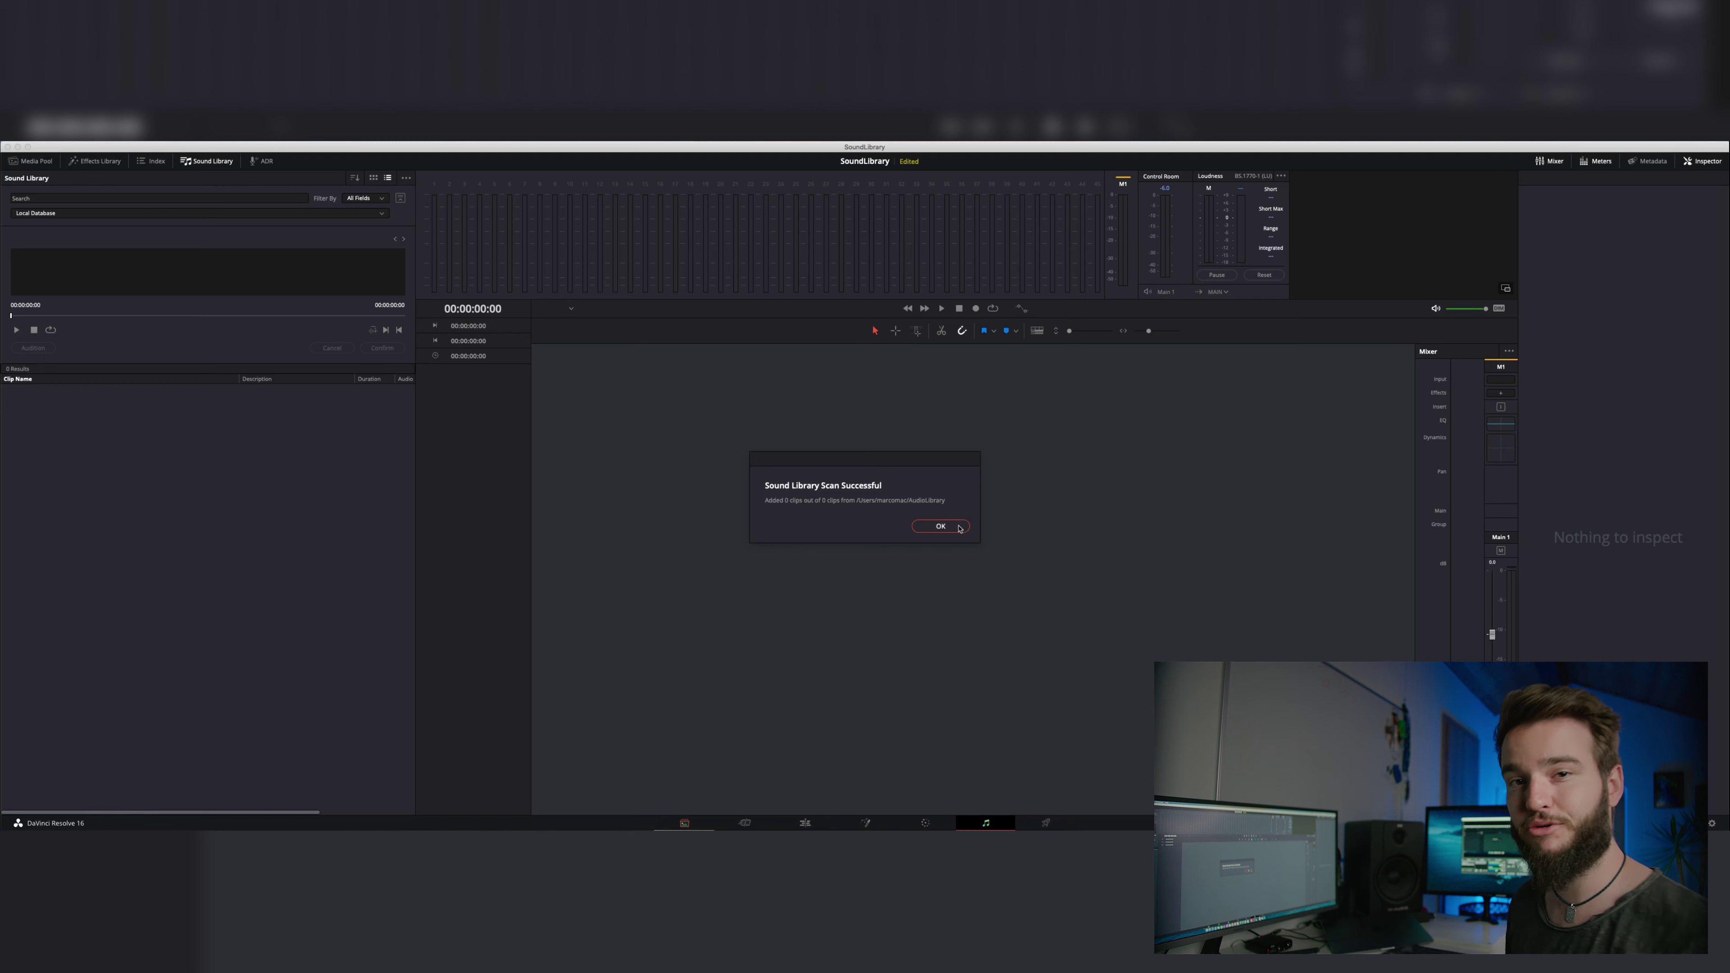
pyautogui.click(959, 528)
pyautogui.click(148, 198)
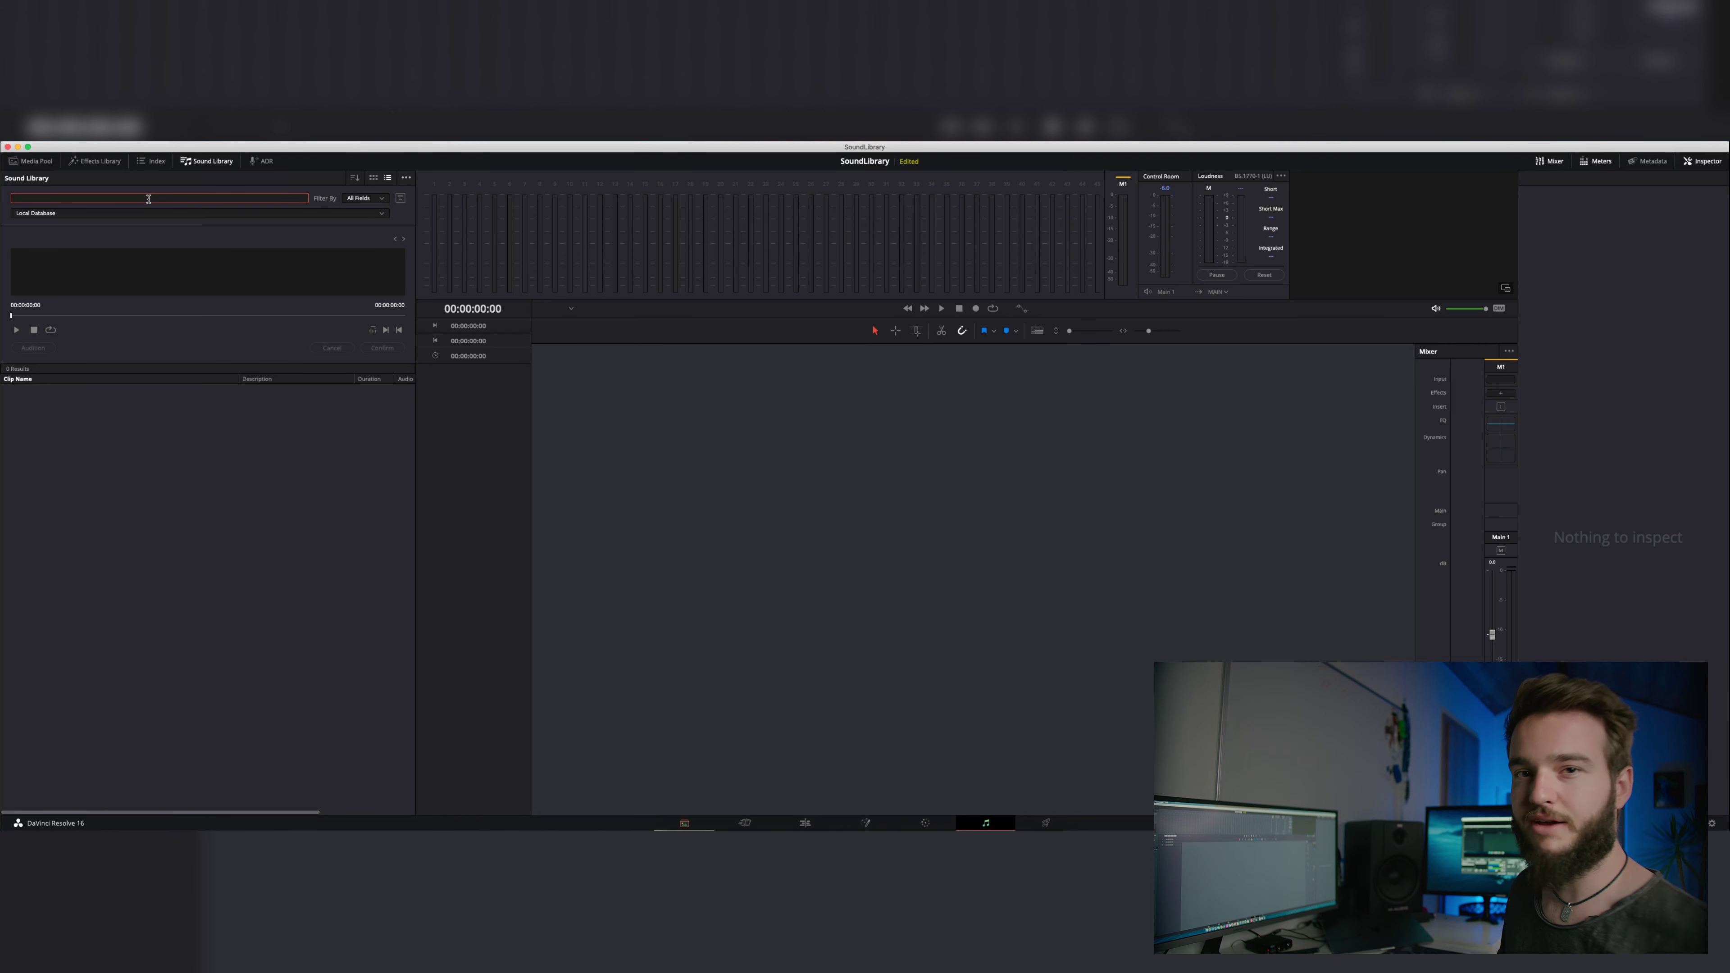
# - Search the Local Database with *** to list all AudioLibrary clips
pyautogui.write('***')
pyautogui.press('Return')
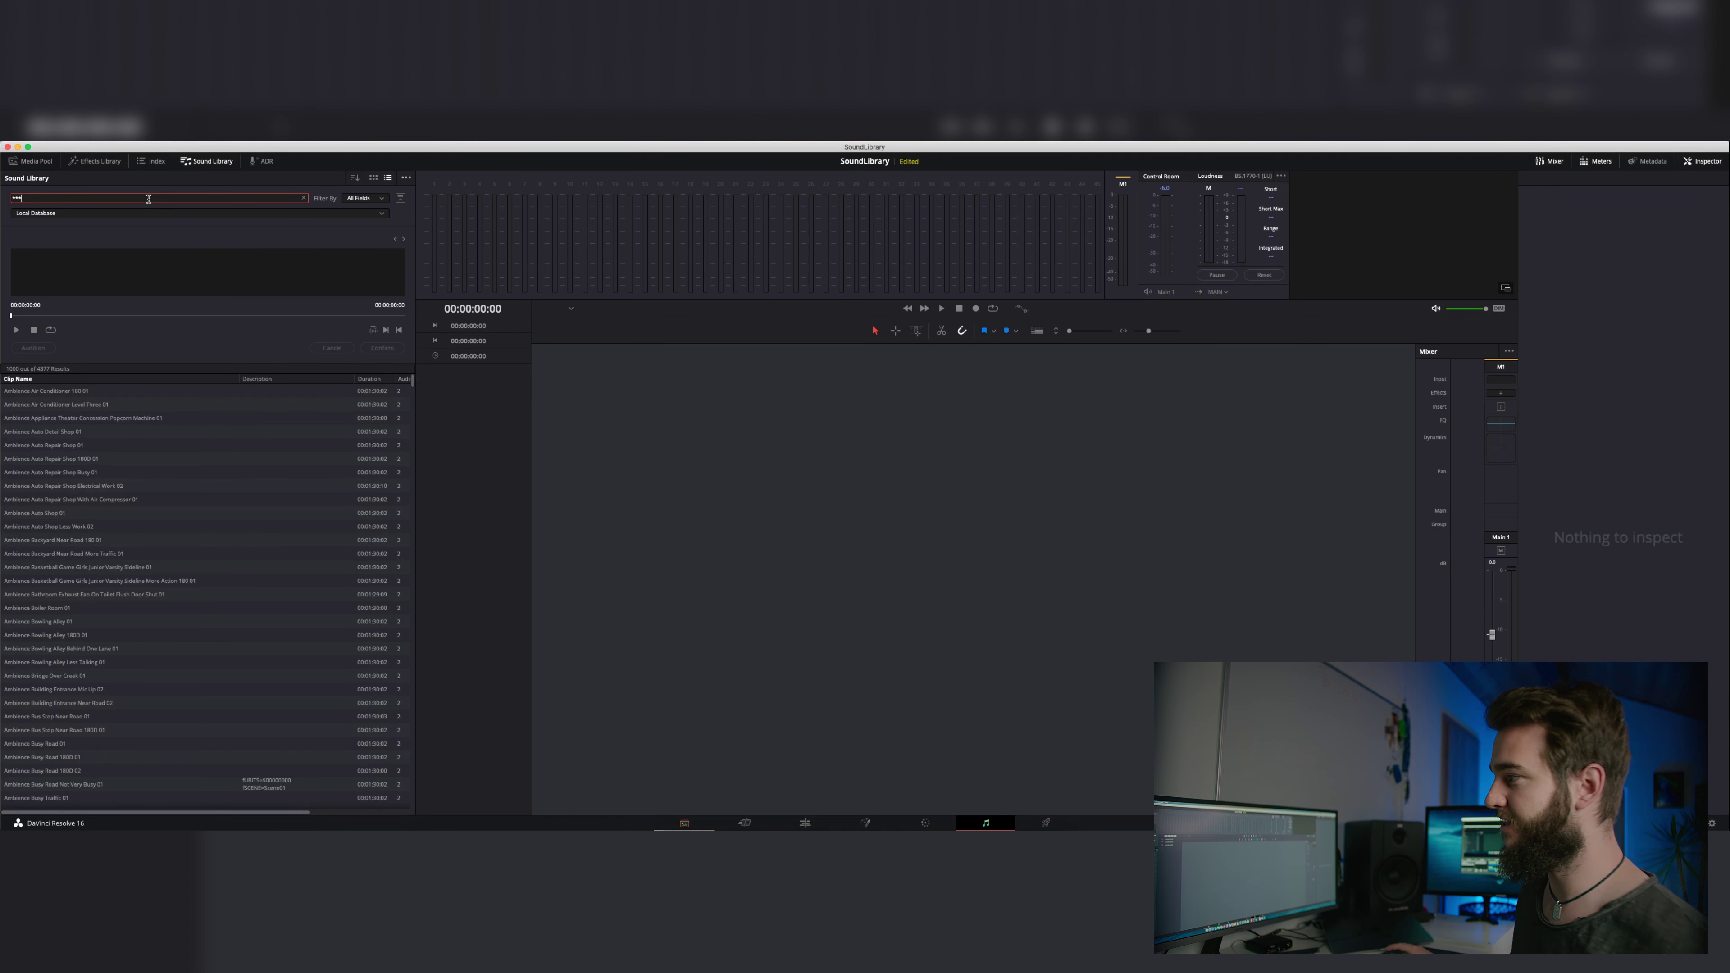
pyautogui.scroll(-15, 216, 555)
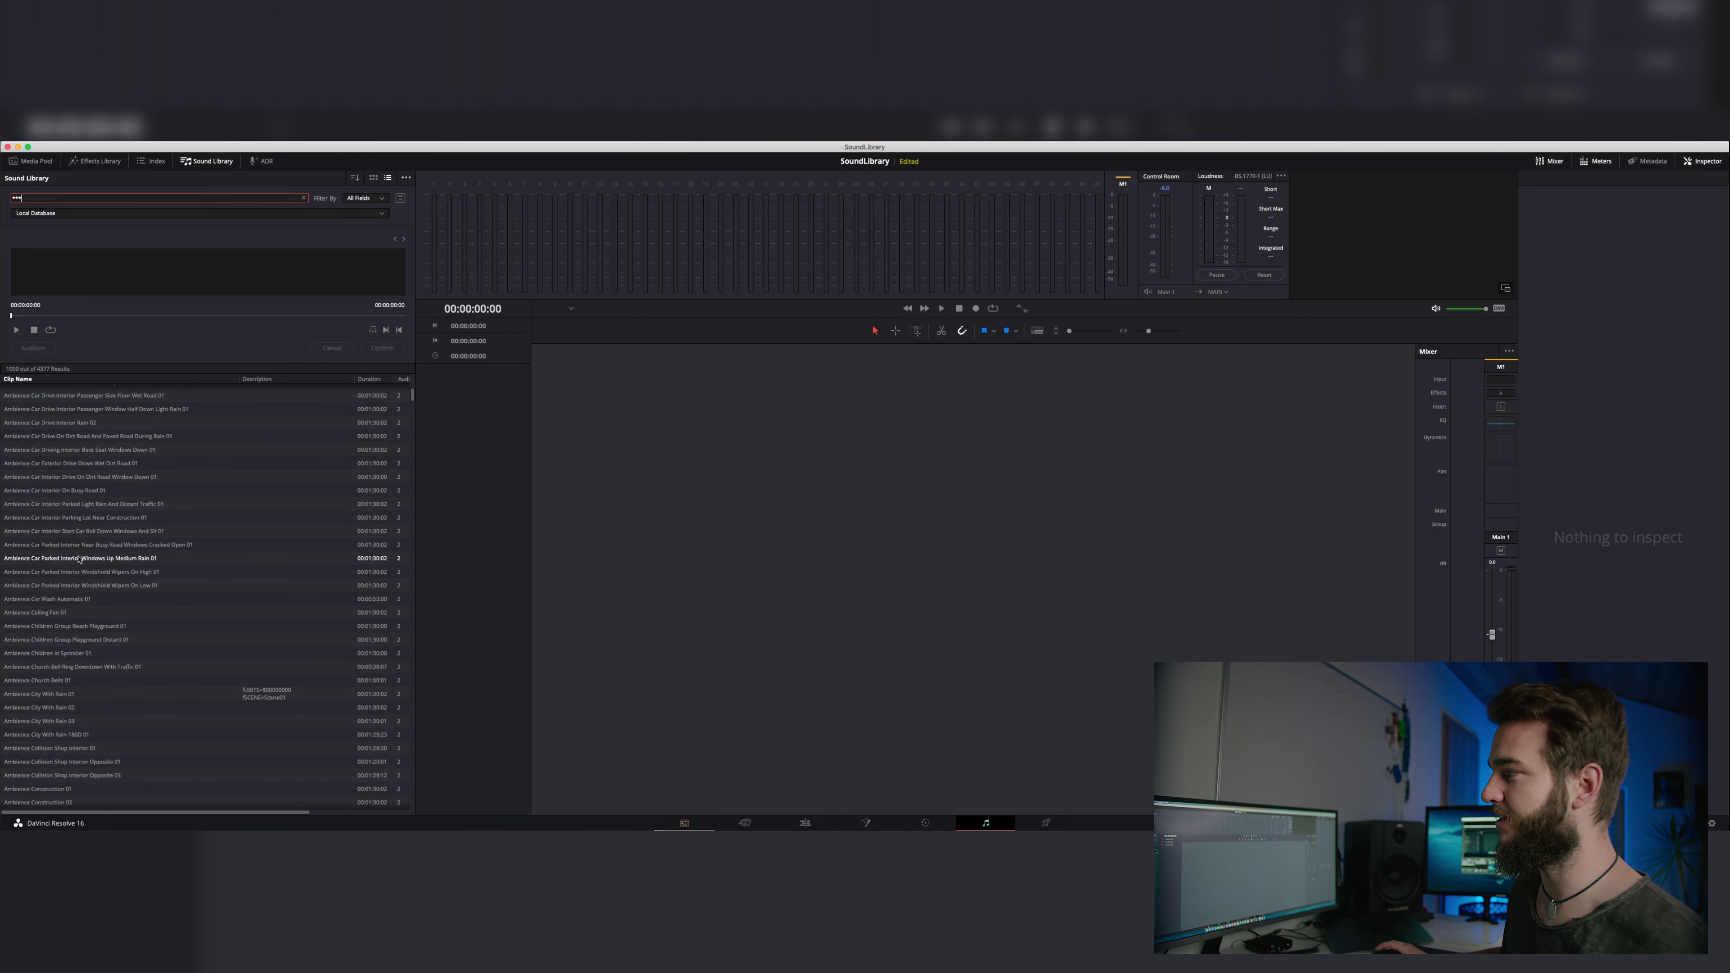
# - Preview the car rain, busy road and Ambience Church Bells 01 ambience clips
pyautogui.click(26, 505)
pyautogui.click(32, 492)
pyautogui.press('space')
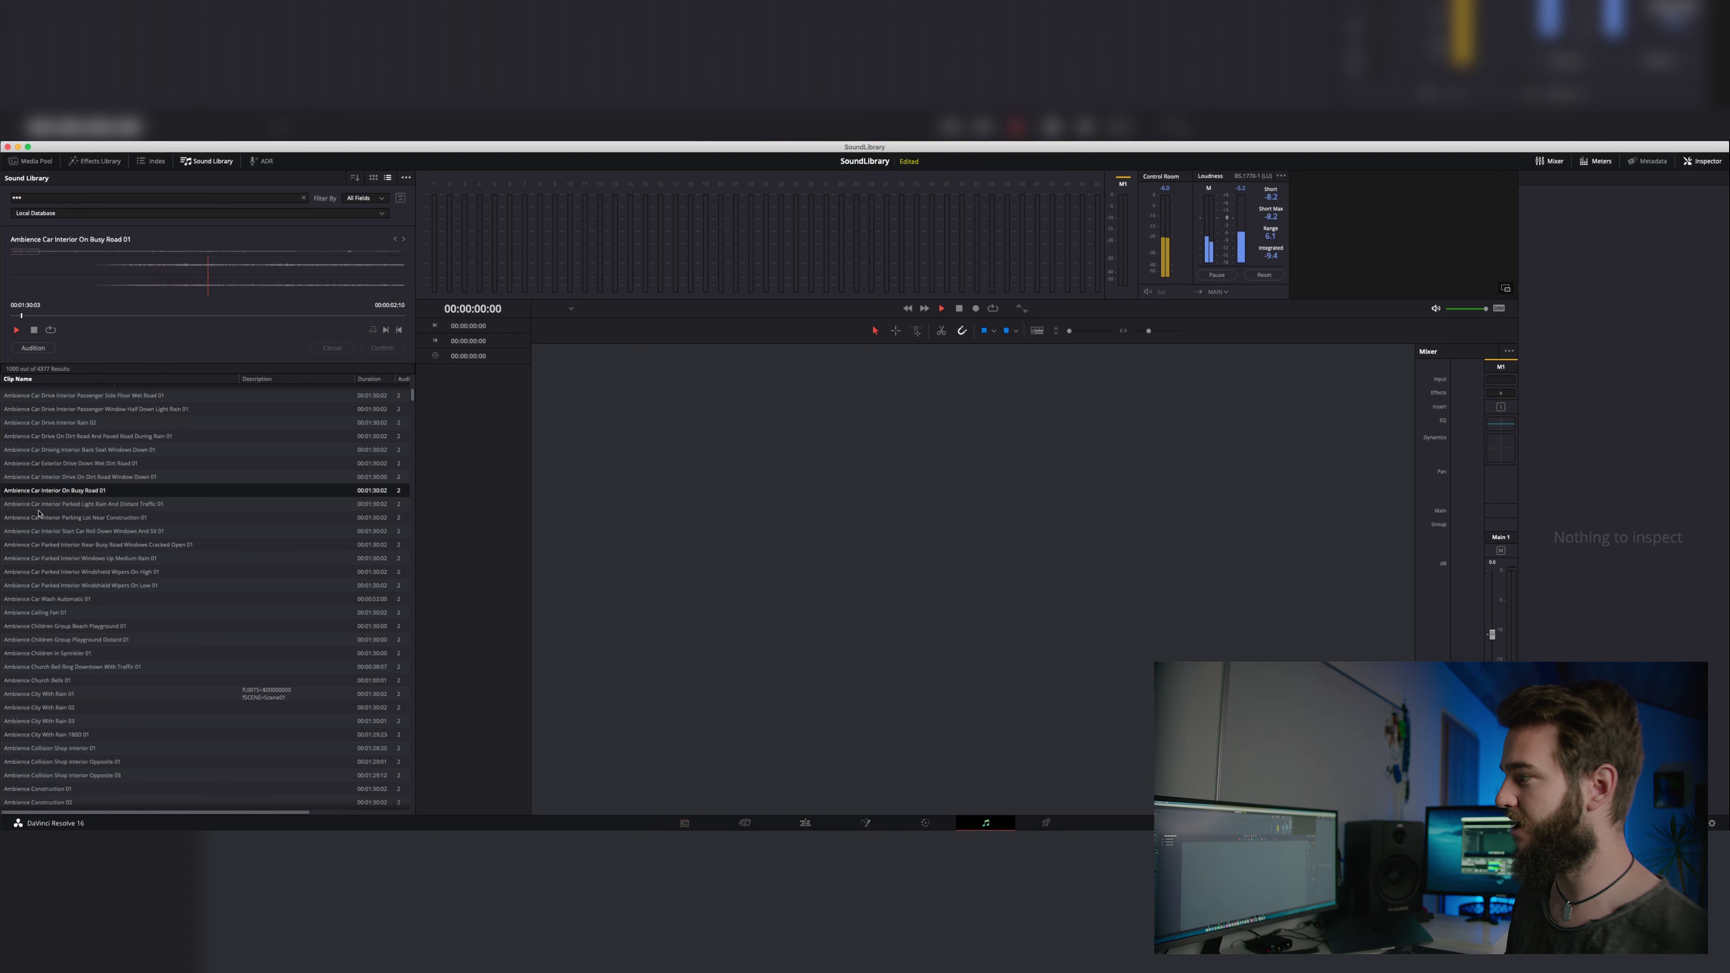
pyautogui.click(81, 681)
pyautogui.press('space')
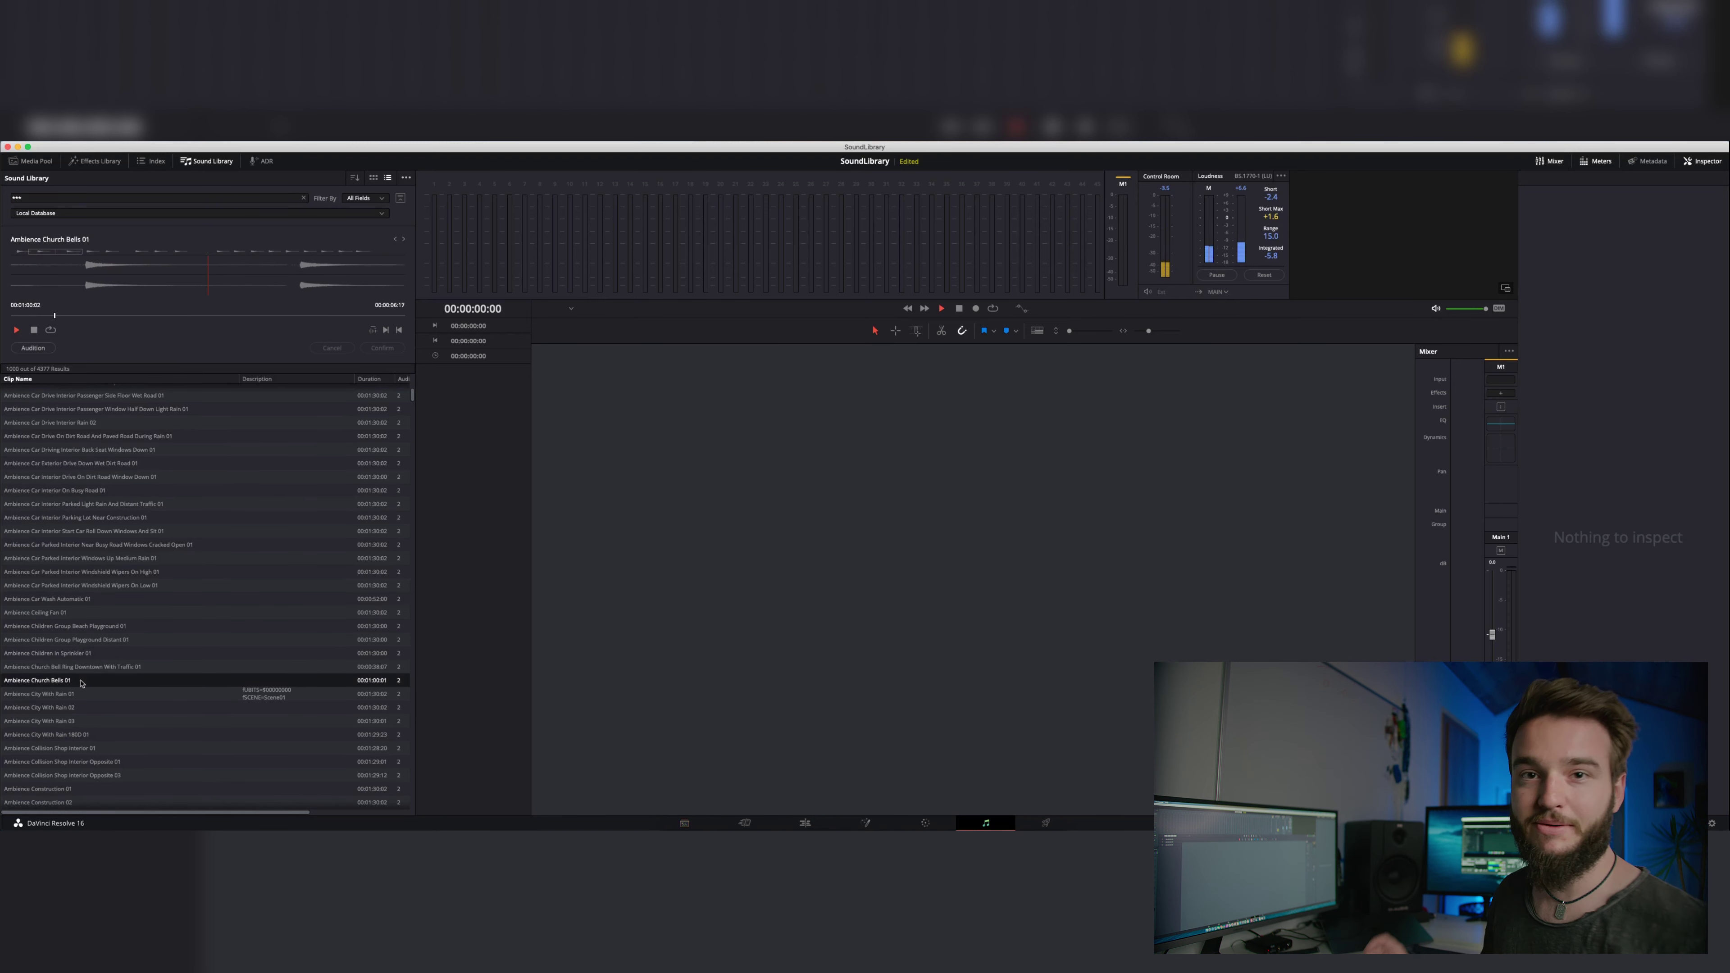